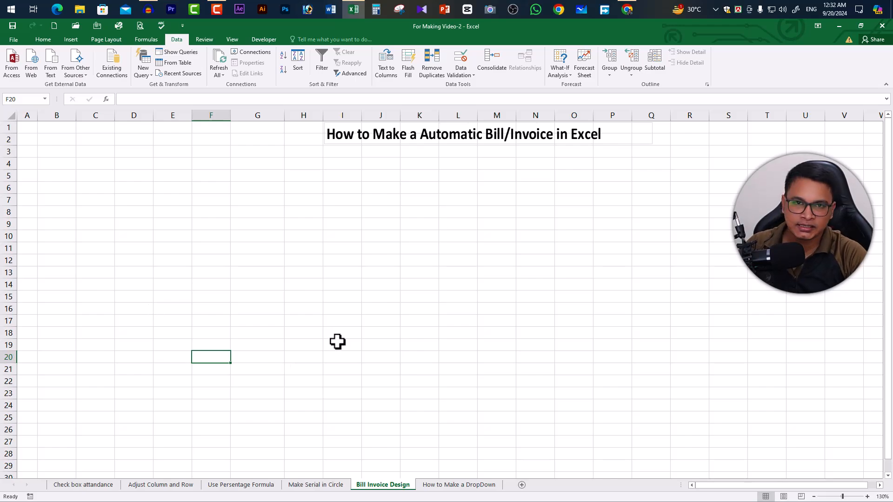
- Widen columns A through E to make room for the invoice table
click(31, 141)
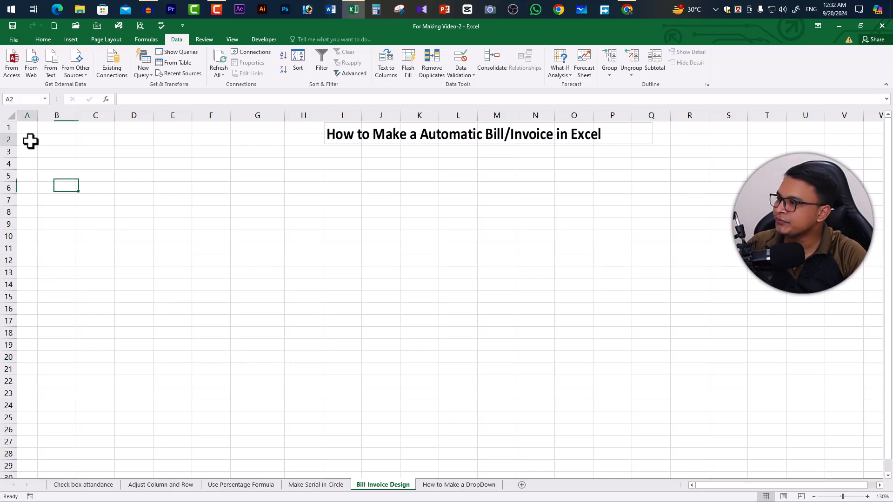
drag(38, 115, 187, 116)
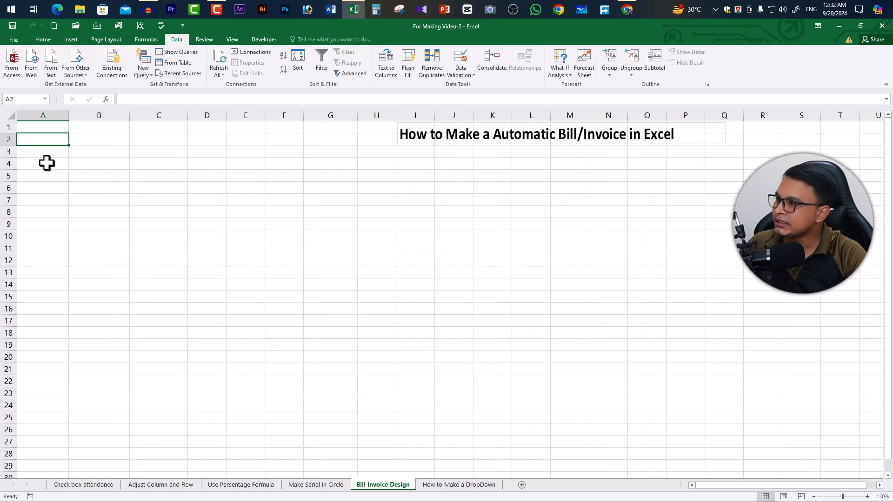
click(51, 178)
click(95, 181)
click(166, 175)
drag(221, 183, 224, 179)
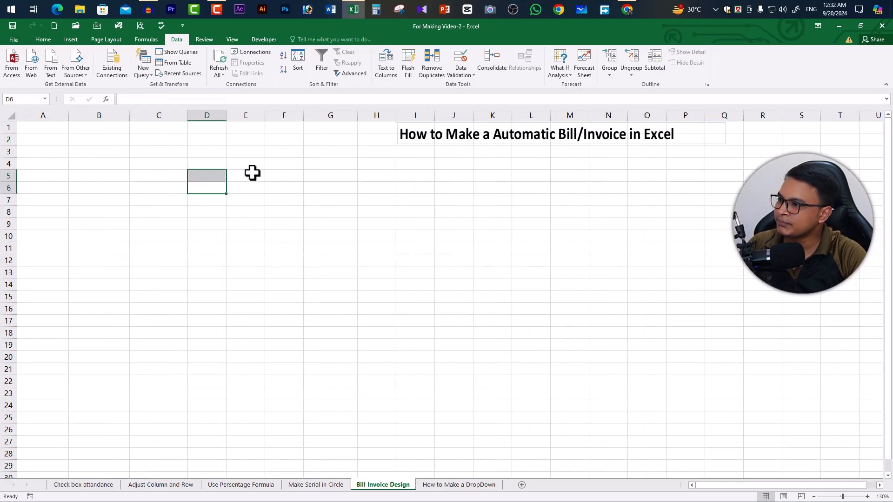
click(252, 173)
drag(226, 116, 303, 116)
click(268, 139)
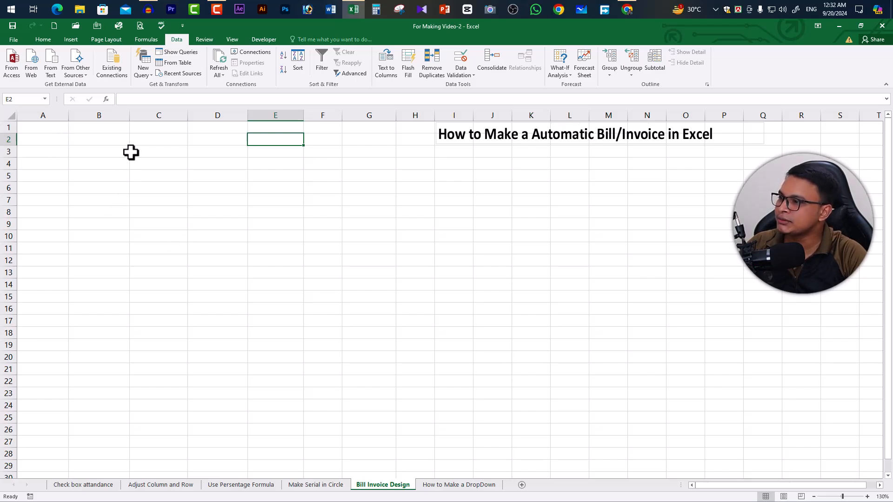
- Enter the header SL in cell A5 and narrow column A to fit it
drag(48, 131, 274, 130)
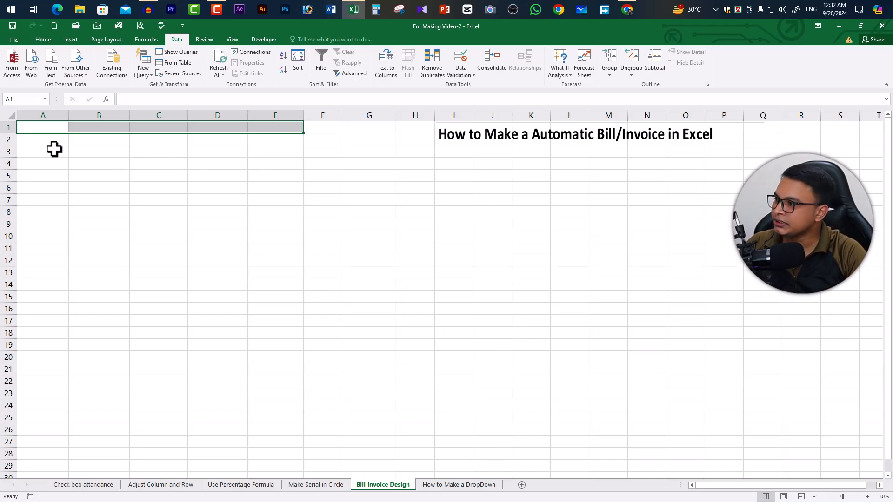
drag(54, 141, 43, 178)
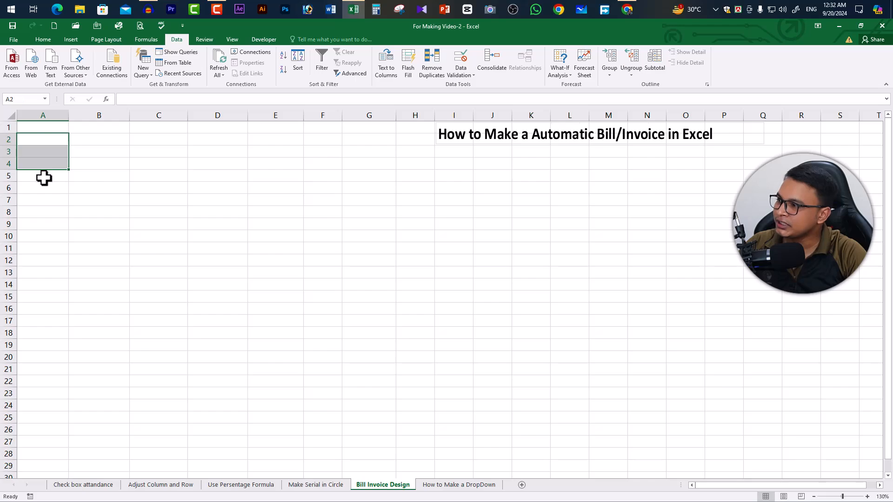
click(44, 179)
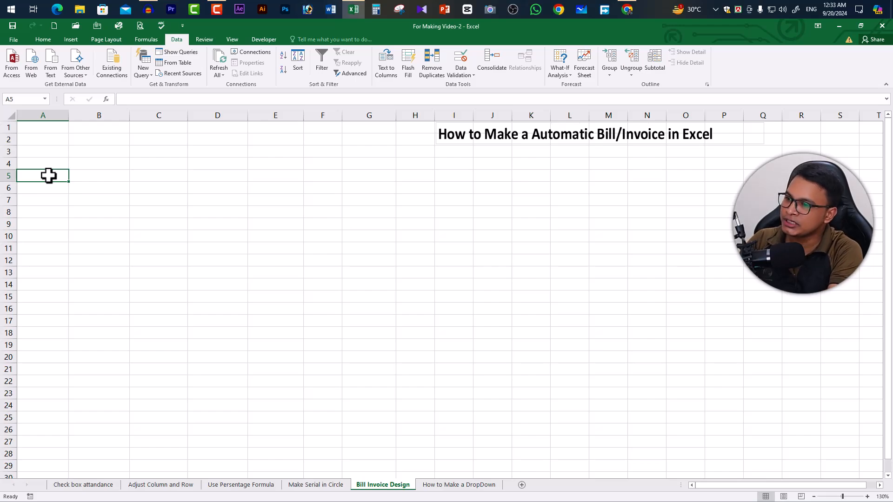
text(SL)
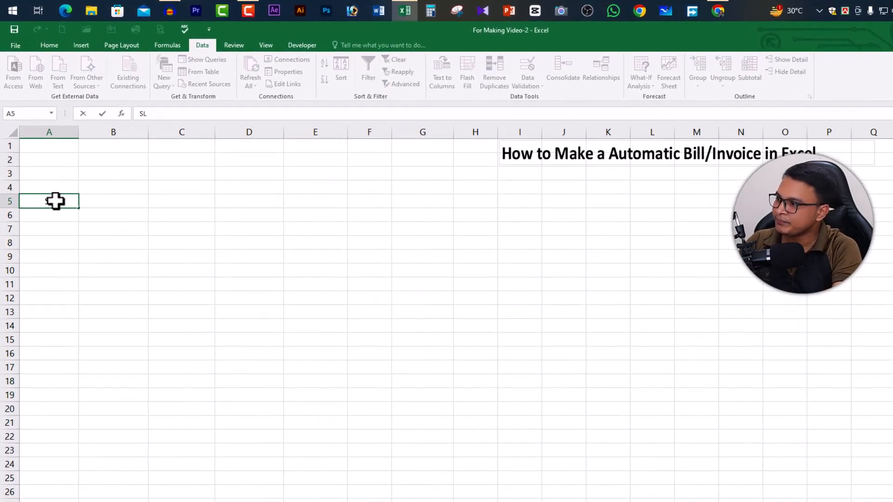
click(76, 135)
click(61, 159)
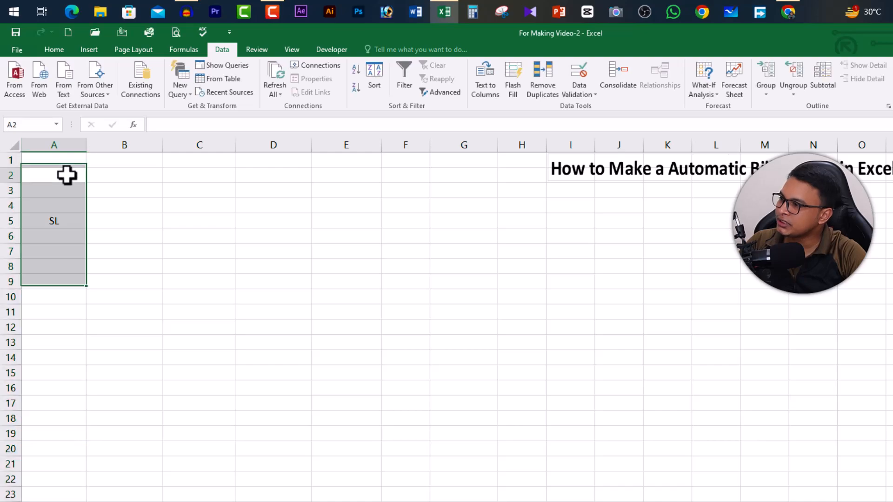
click(66, 175)
drag(87, 145, 52, 147)
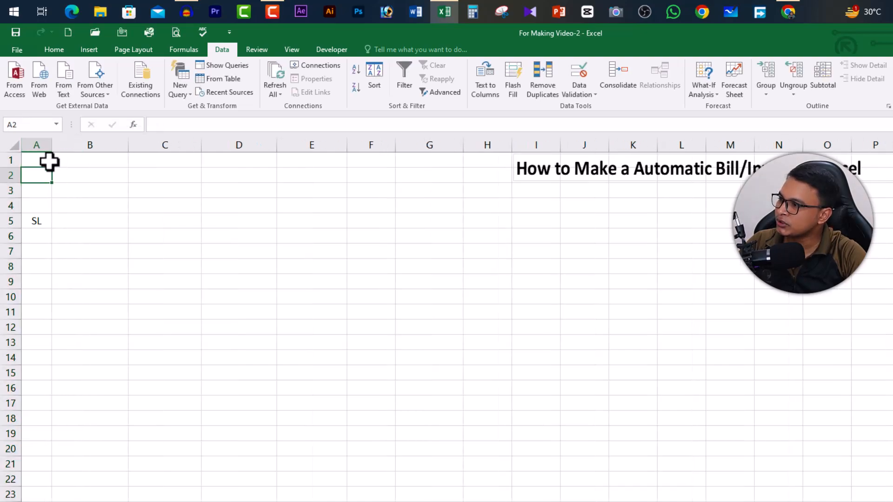
click(50, 145)
- Enter the header "Particulars or Products Discription" in cell B5 and widen column B to fit the text
click(91, 219)
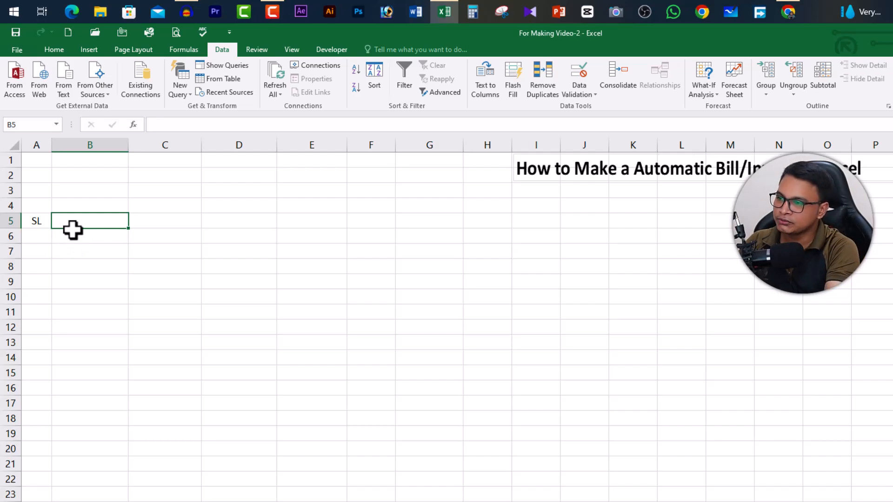
text(P)
drag(128, 145, 221, 149)
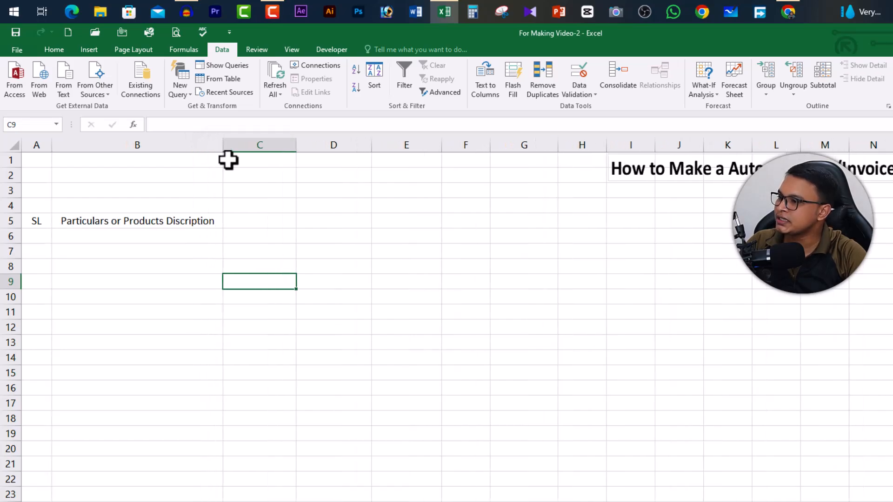
drag(223, 148, 228, 149)
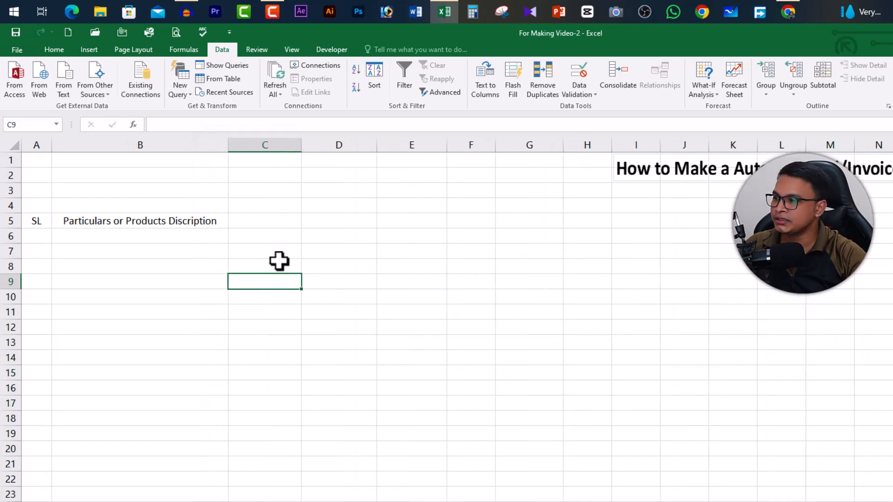
- Enter the headers Qty, Rate and Ammount in cells C5, D5 and E5
key(Up)
key(Up)
key(Up)
key(Up)
text(Qty)
key(Tab)
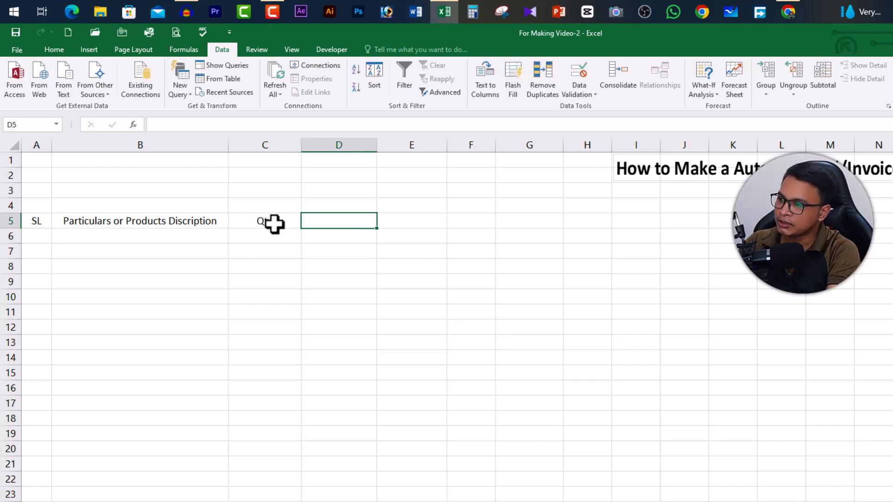
text(Rate)
key(Tab)
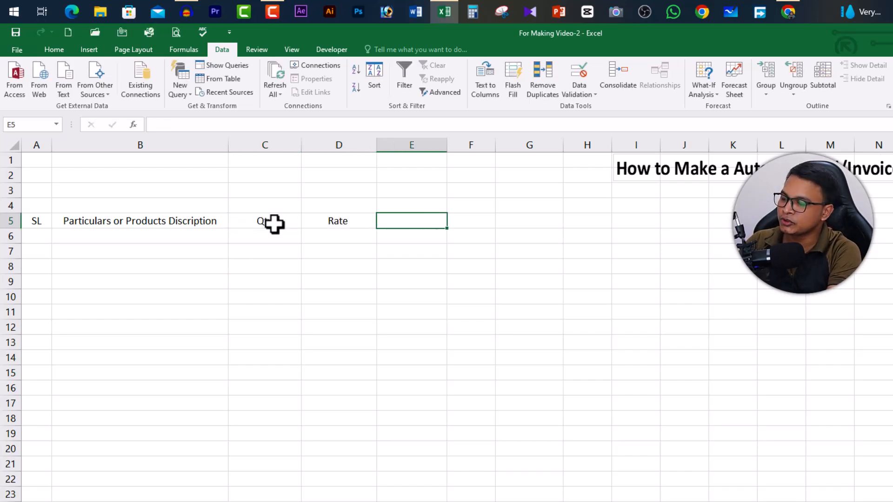
text(Ammount)
key(Return)
- Make the header row A5:E5 bold and centre its text horizontally
drag(38, 226, 399, 227)
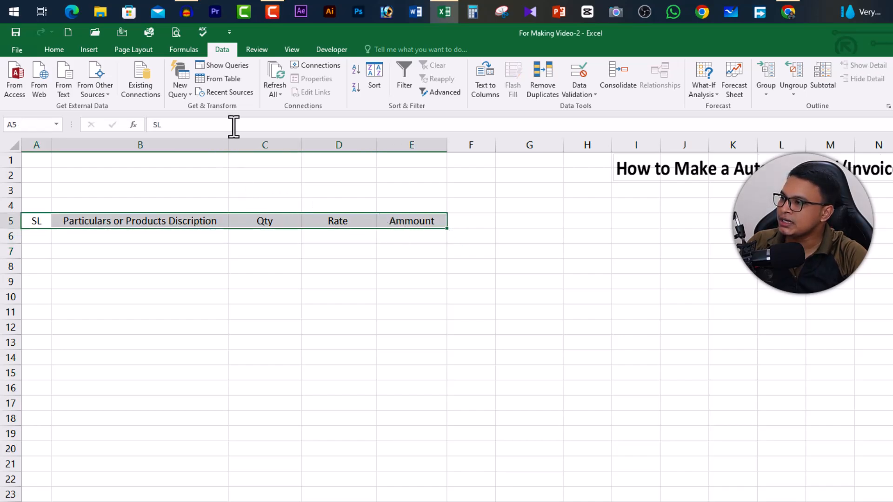
click(55, 49)
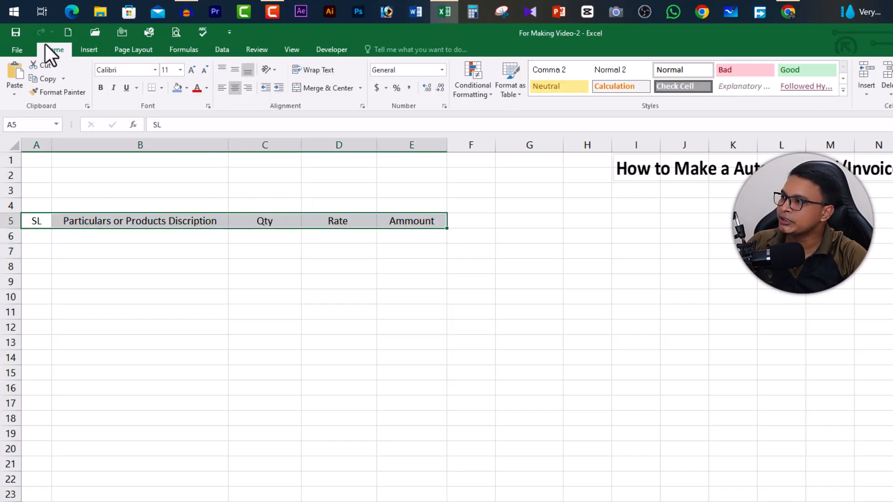
click(233, 88)
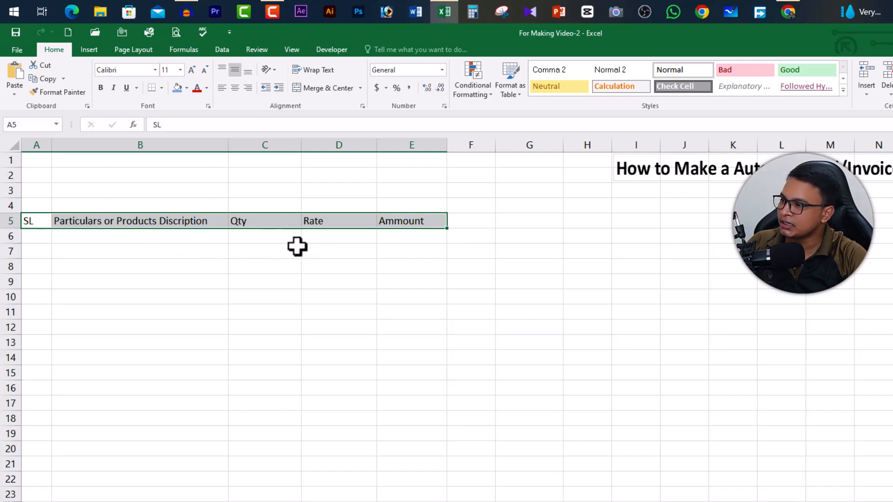
click(102, 90)
click(176, 282)
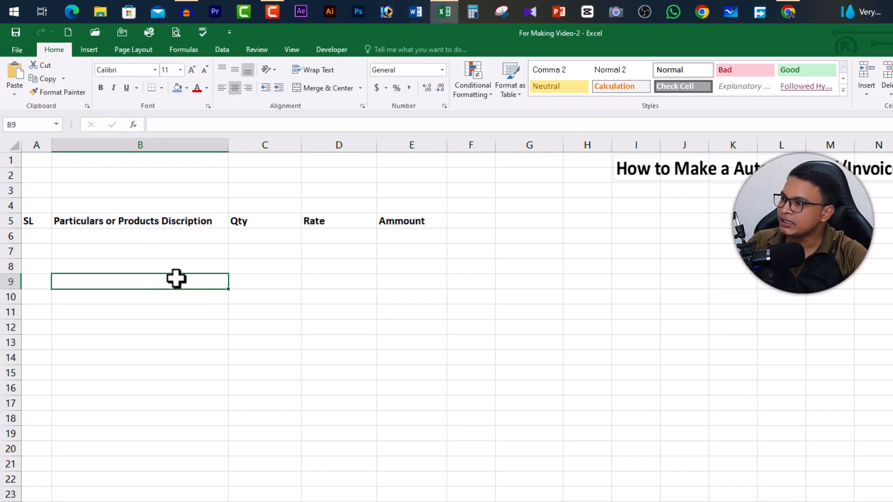
drag(42, 222, 414, 222)
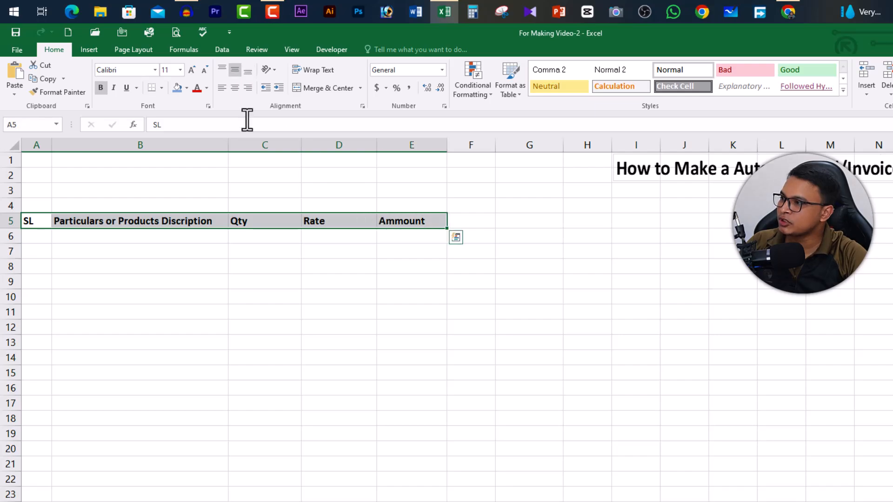
click(234, 88)
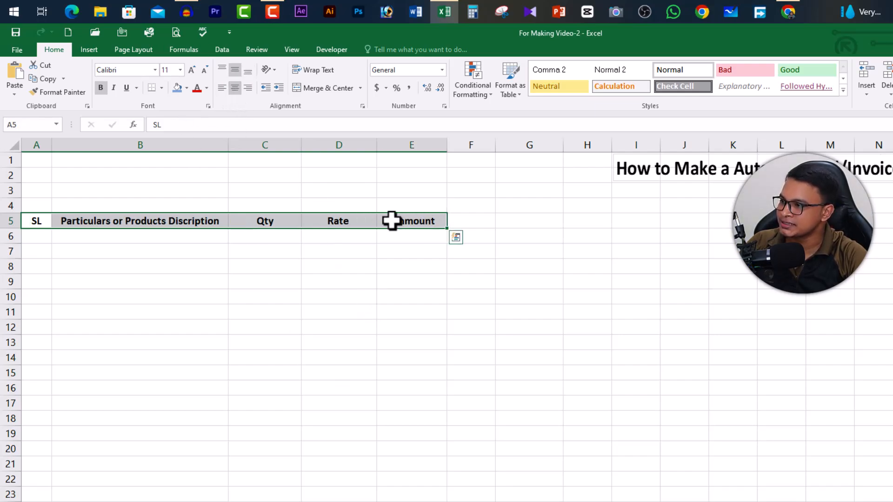
- Set the sheet's paper size to A4 and check the header row's layout in the print preview
click(35, 239)
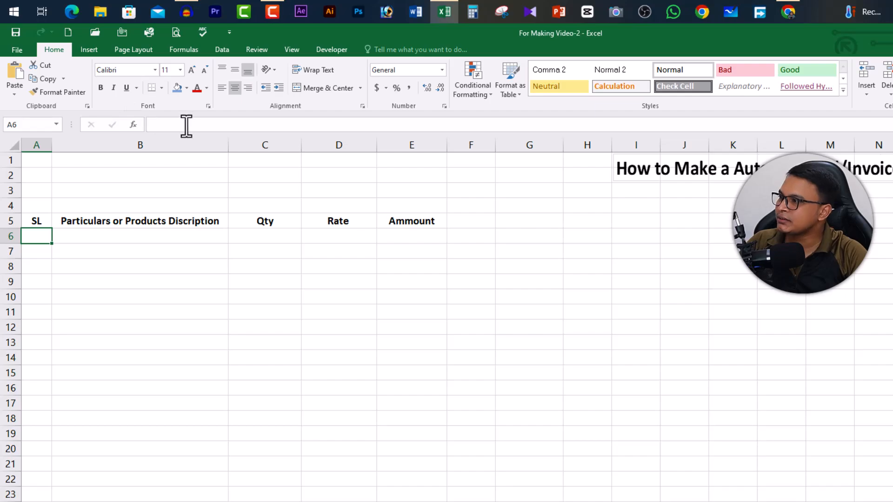
click(135, 49)
click(155, 88)
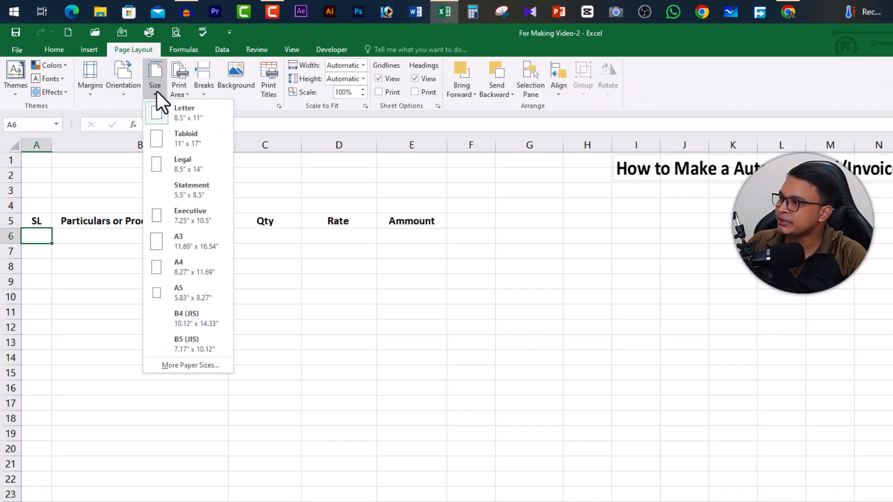
click(185, 268)
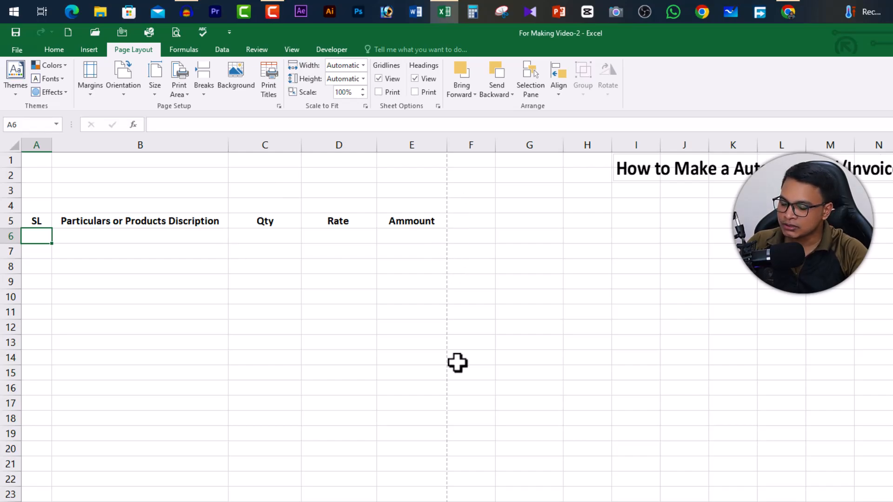
key(ctrl+p)
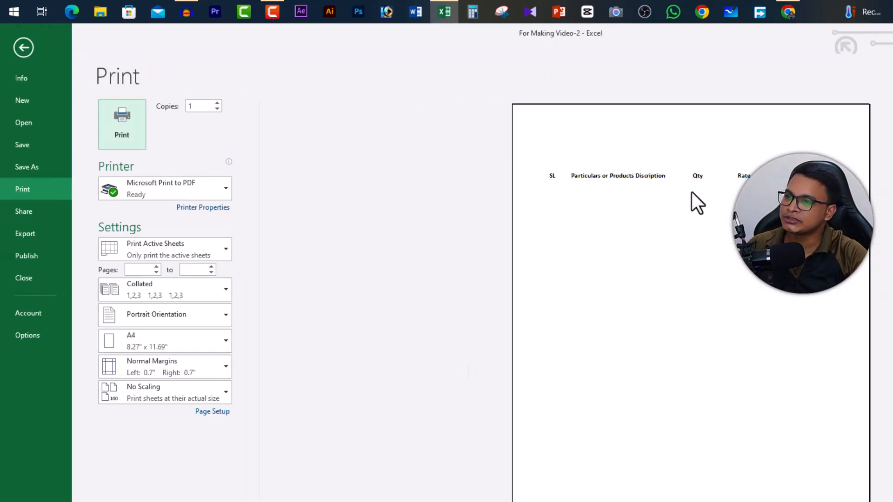
click(24, 52)
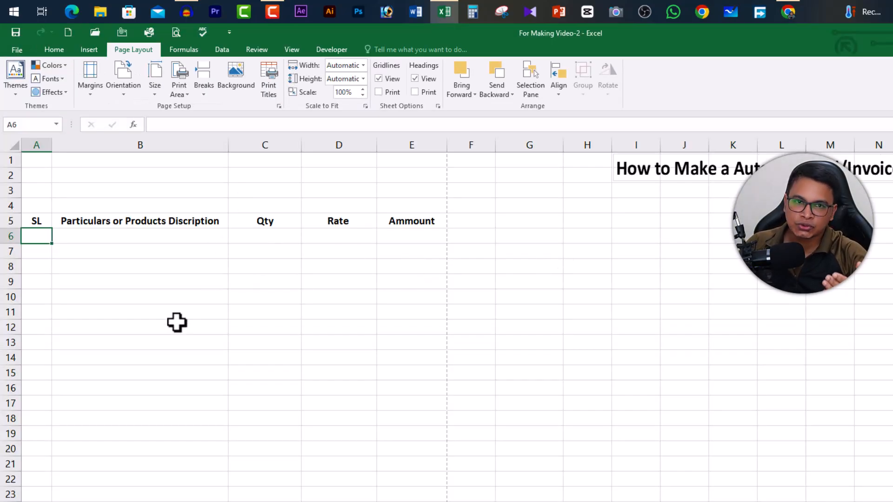
- Merge and centre cells A1:E1 above the invoice table
click(37, 222)
click(48, 158)
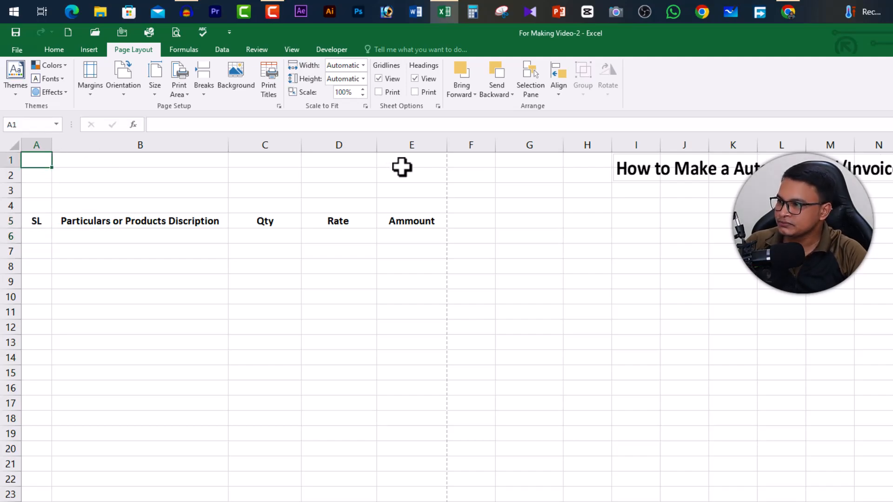
shift+click(419, 166)
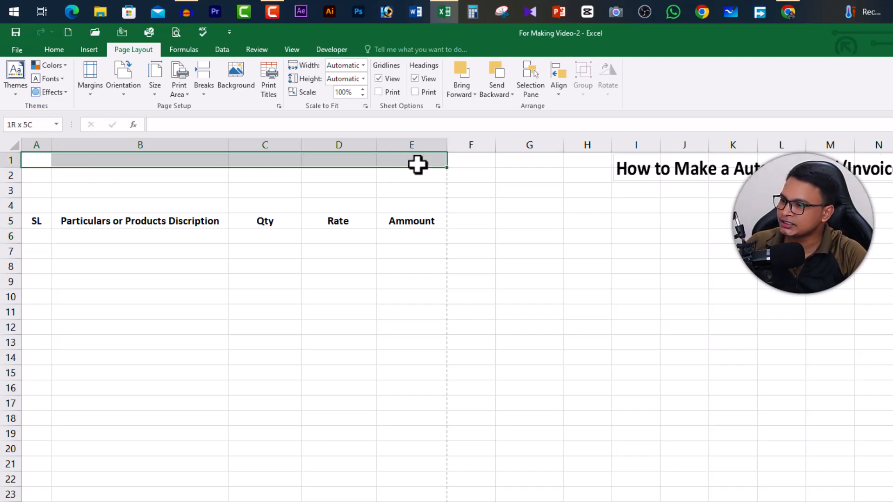
click(55, 48)
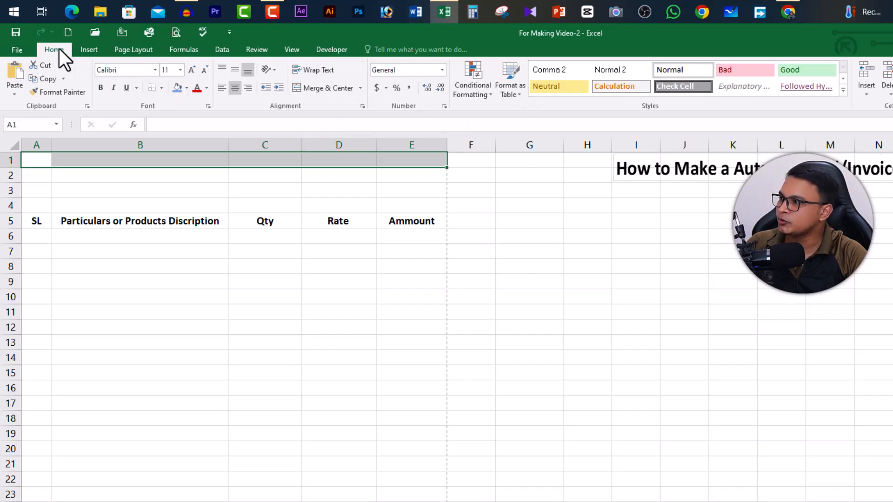
click(327, 89)
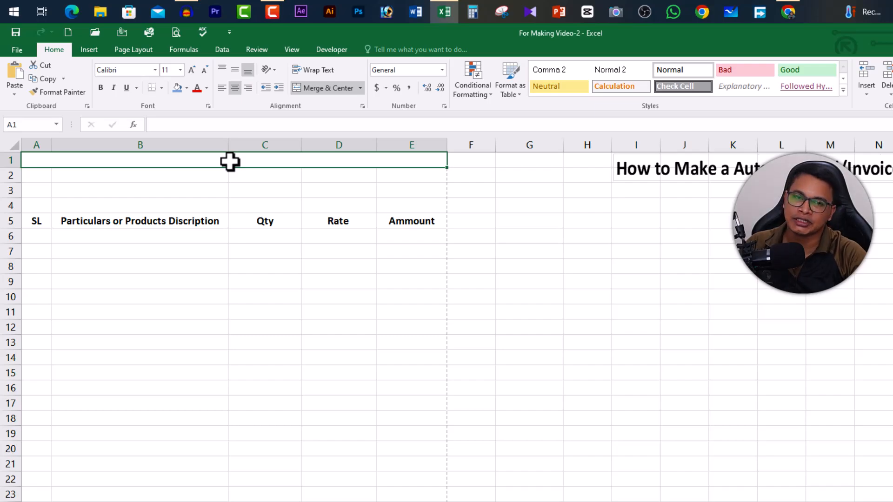
- Enter a three-line heading in merged cell A1: Sumon Digital Point, the business's postal address, and its phone number and e-mail
text(Sumon Digital Point)
key(alt)
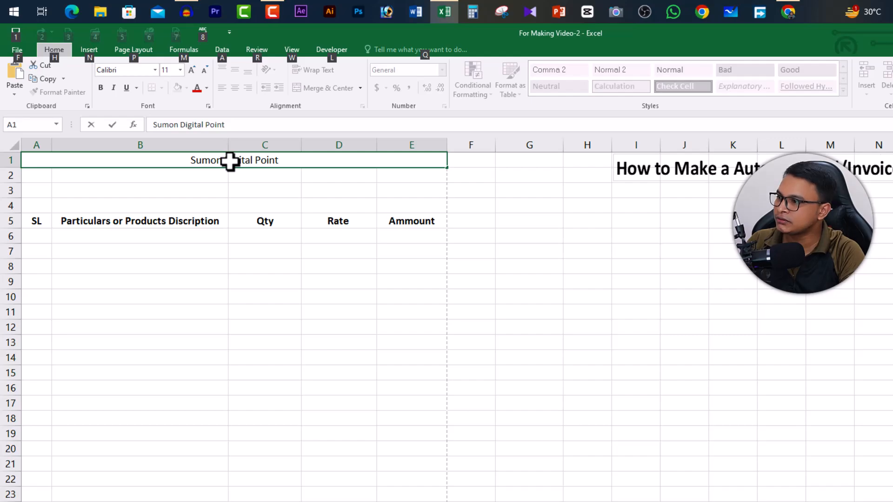
key(alt)
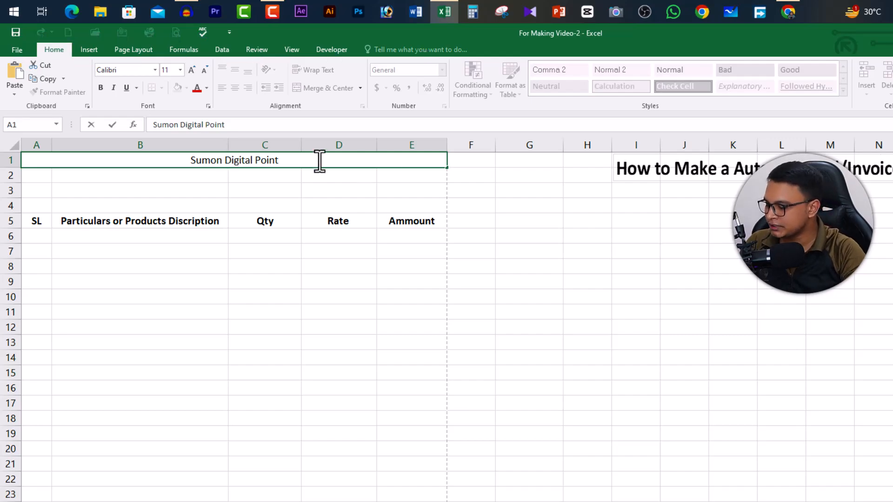
key(alt+Return)
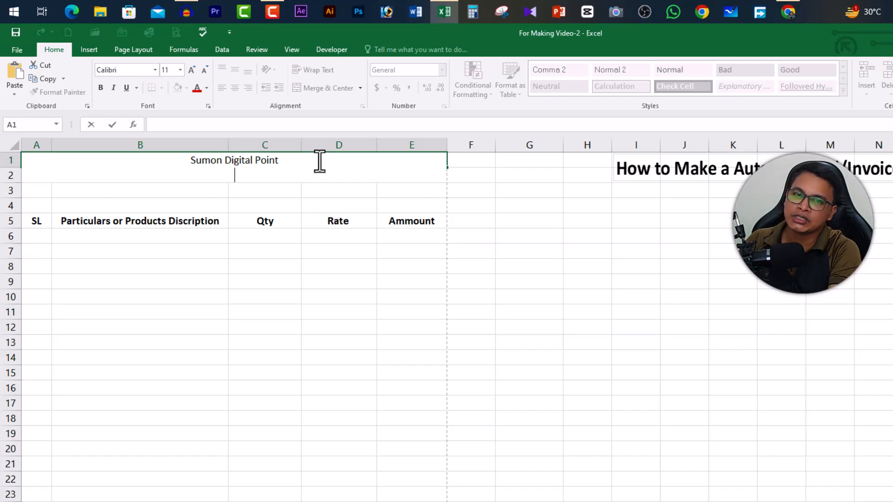
text(Rajouk Uttara, Rajouk Commercial Complex, Uttara, Dhaka)
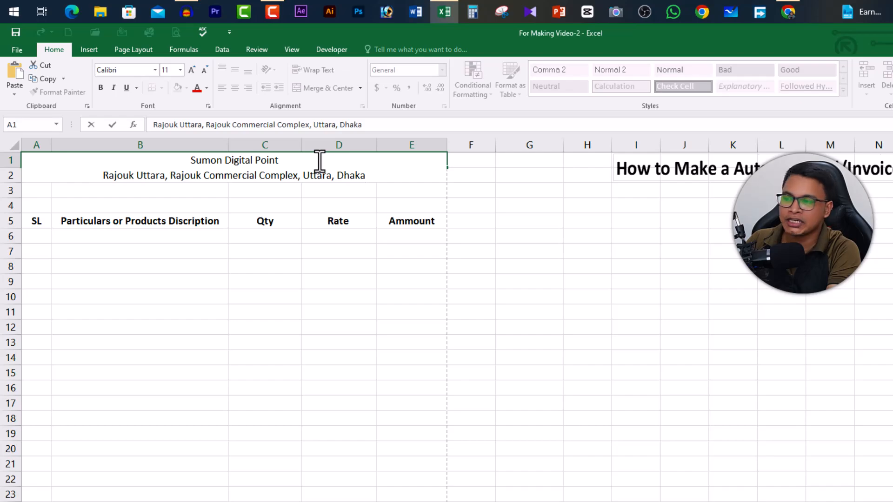
key(alt+Return)
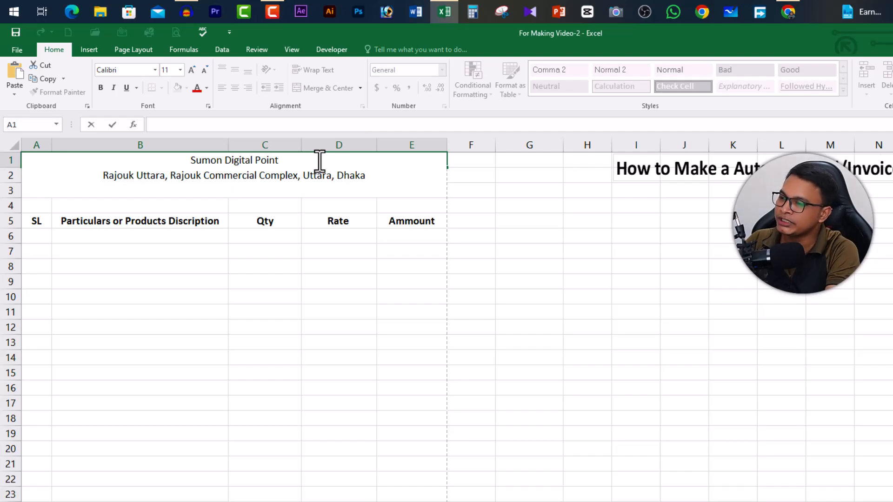
key(ctrl+v)
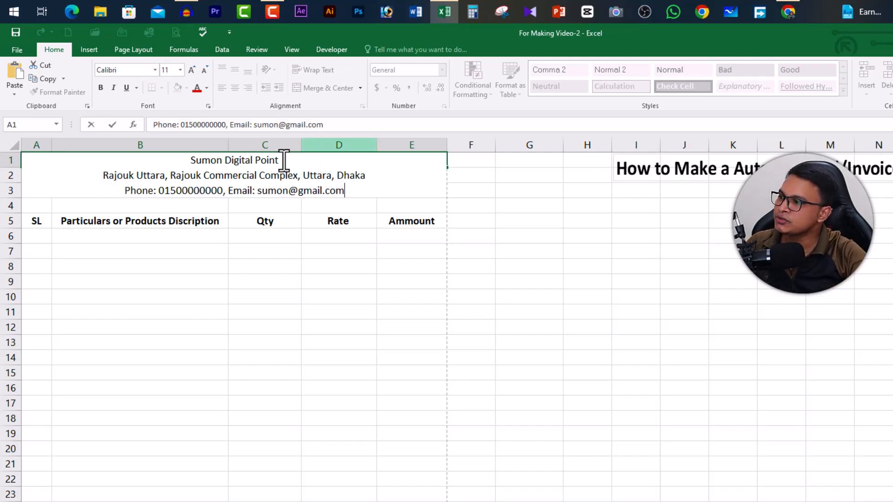
- Make the heading's first line, Sumon Digital Point, bold at font size 22
drag(191, 161, 289, 166)
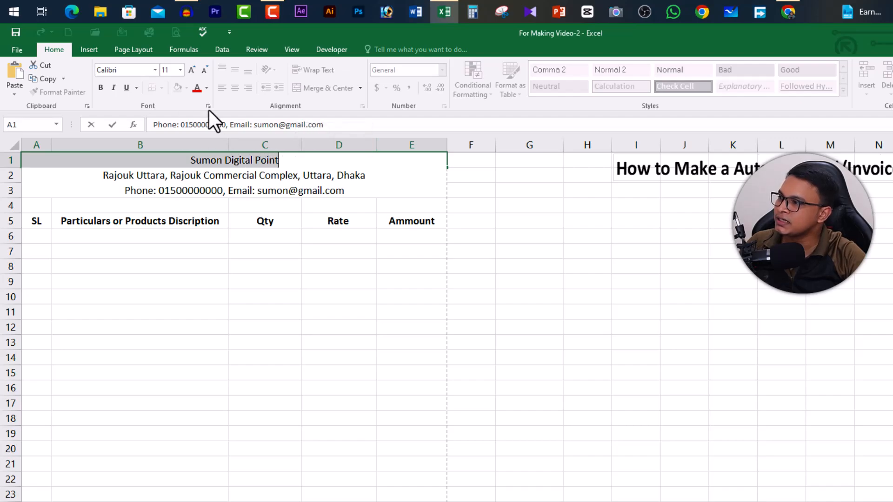
click(190, 70)
click(190, 70)
click(191, 70)
click(191, 70)
click(191, 70)
click(191, 69)
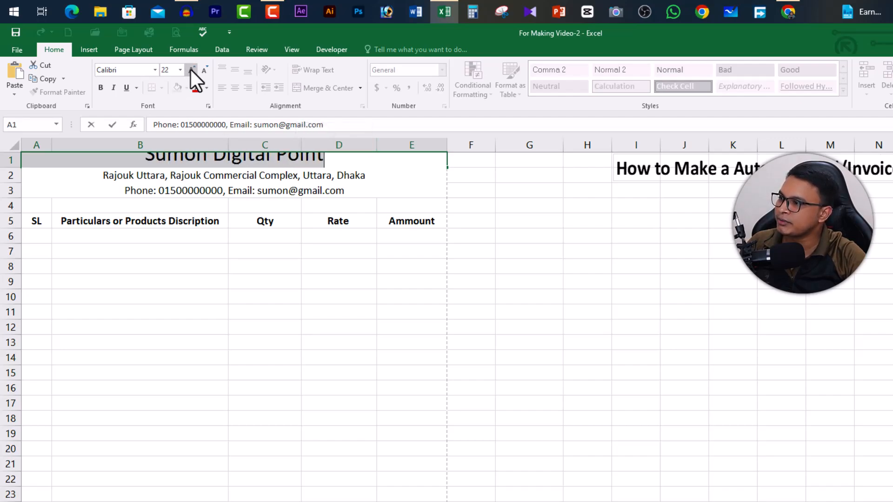
click(100, 87)
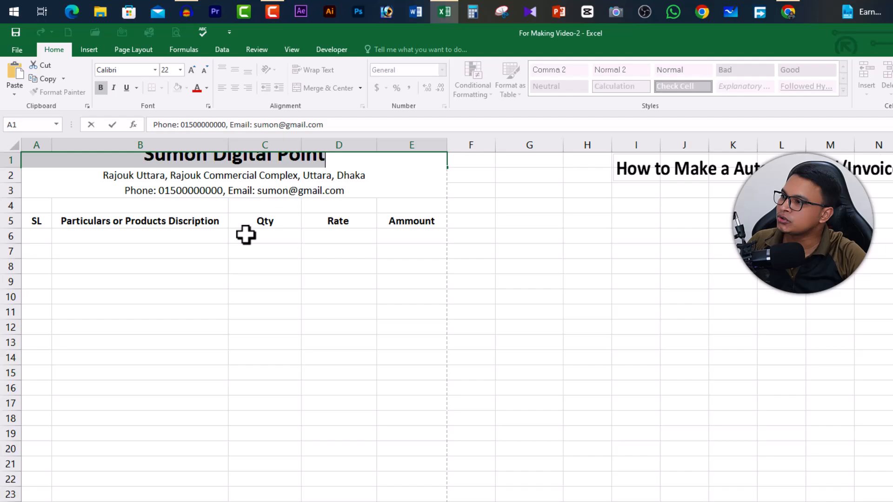
click(528, 297)
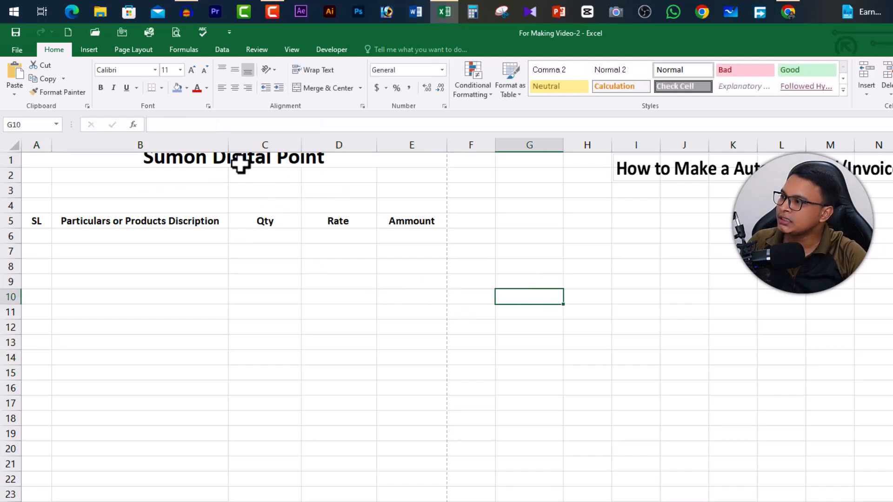
- Increase row 1's height to about 67.50 and centre the heading vertically in its cell
drag(12, 167, 3, 220)
click(12, 221)
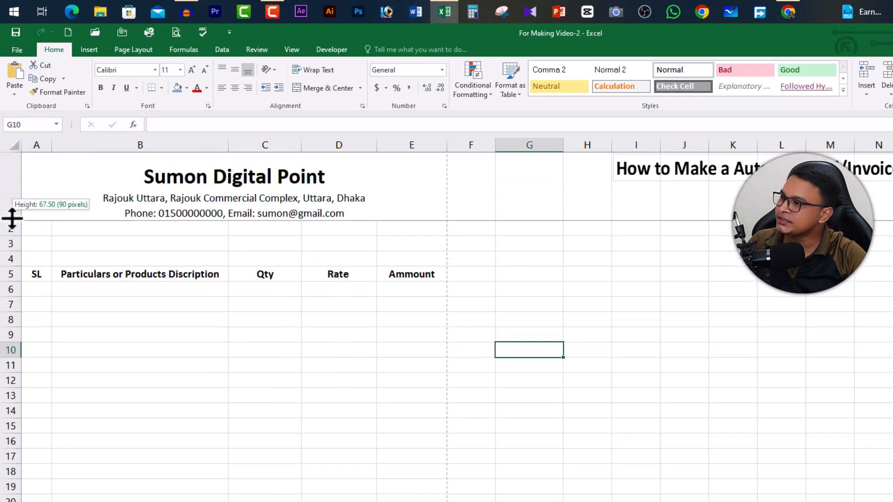
click(192, 198)
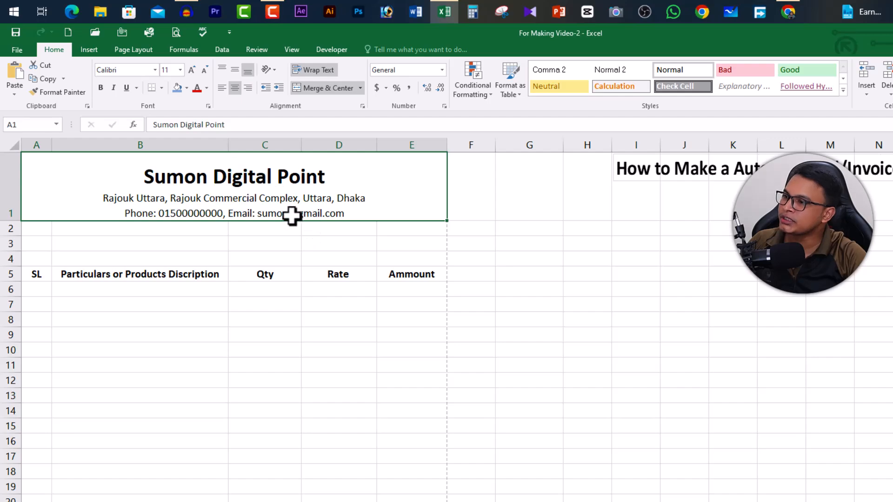
click(236, 70)
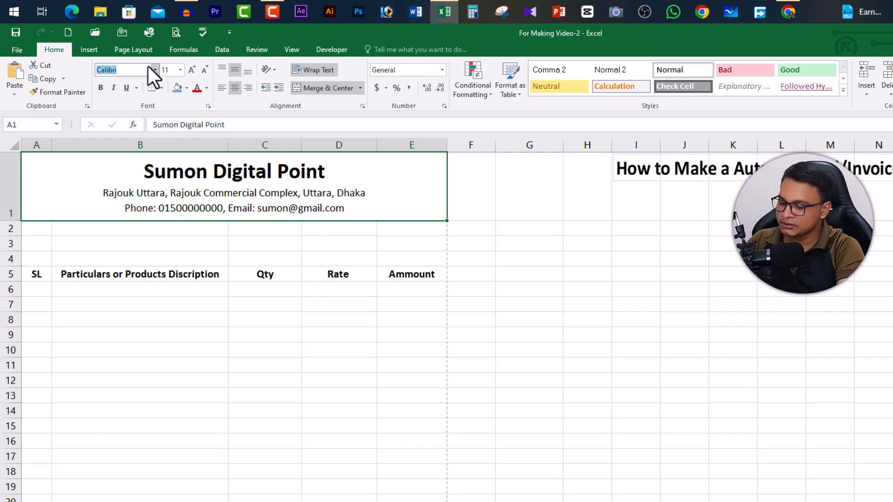
- Set the font of the whole heading in A1 to Times New Roman
text(Times New Roman)
key(Return)
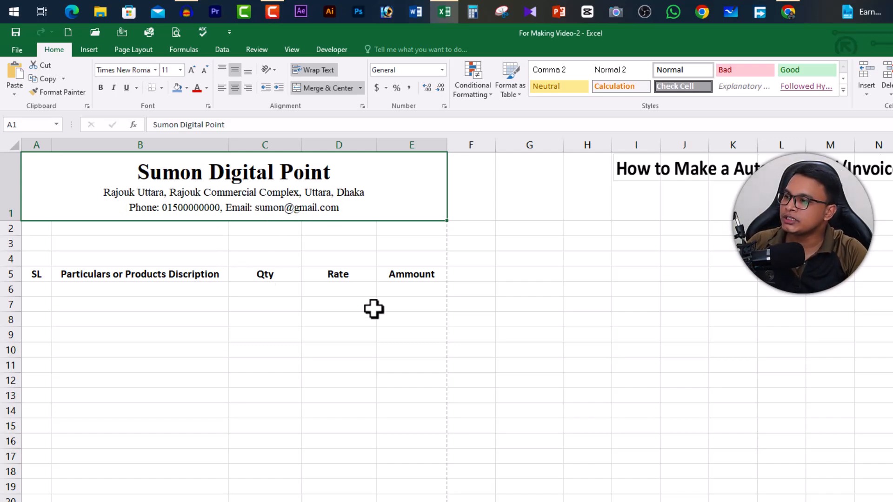
click(427, 363)
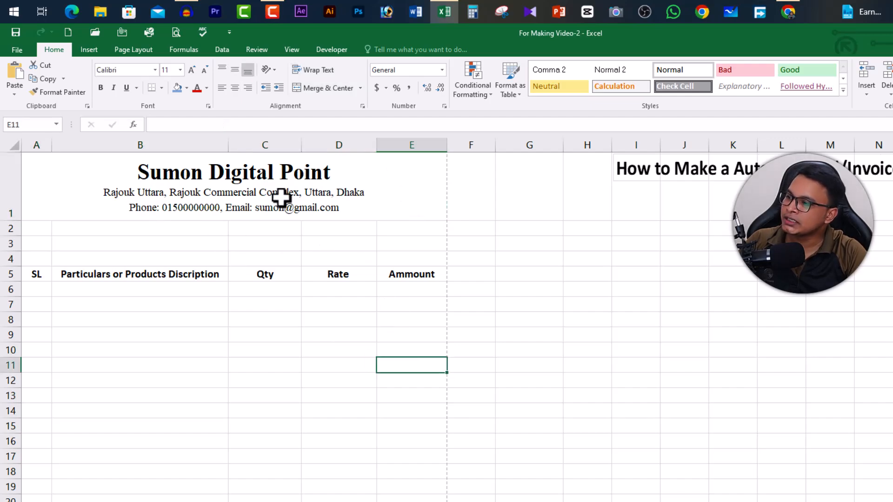
- Draw a donut shape about 0.68" in diameter as a logo before the heading text and place a copy after it
click(249, 212)
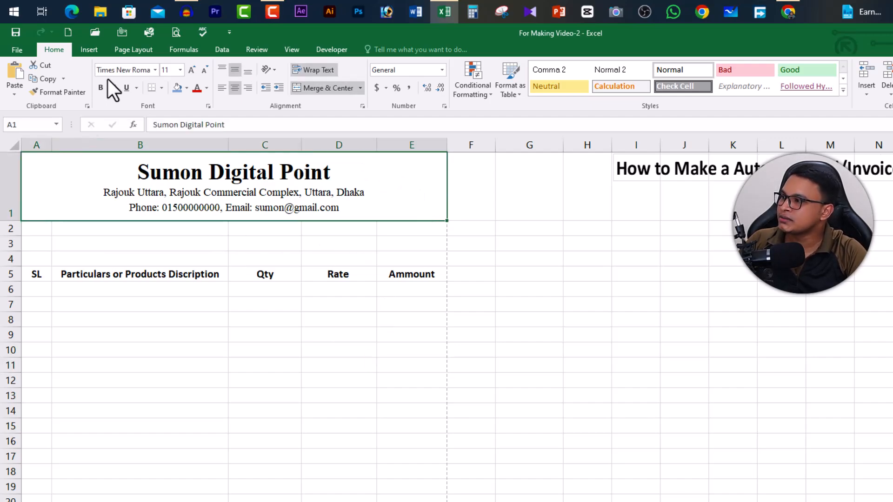
click(88, 49)
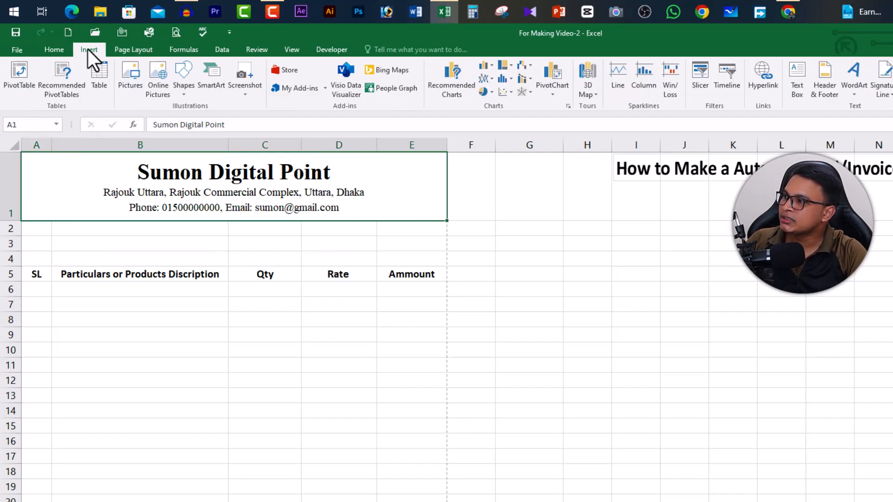
click(184, 84)
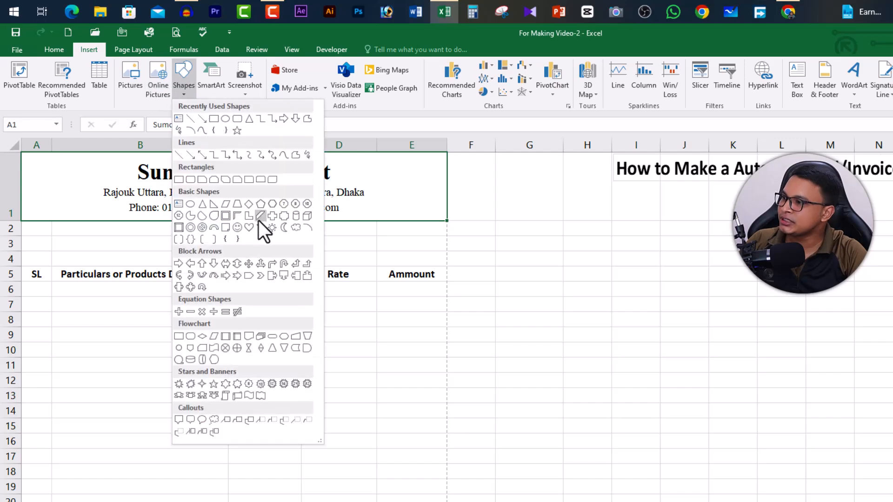
click(191, 228)
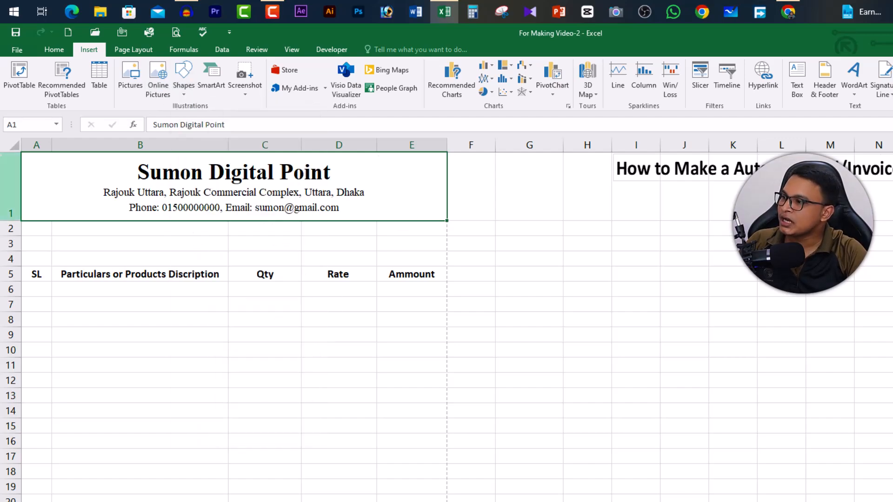
drag(23, 156, 73, 192)
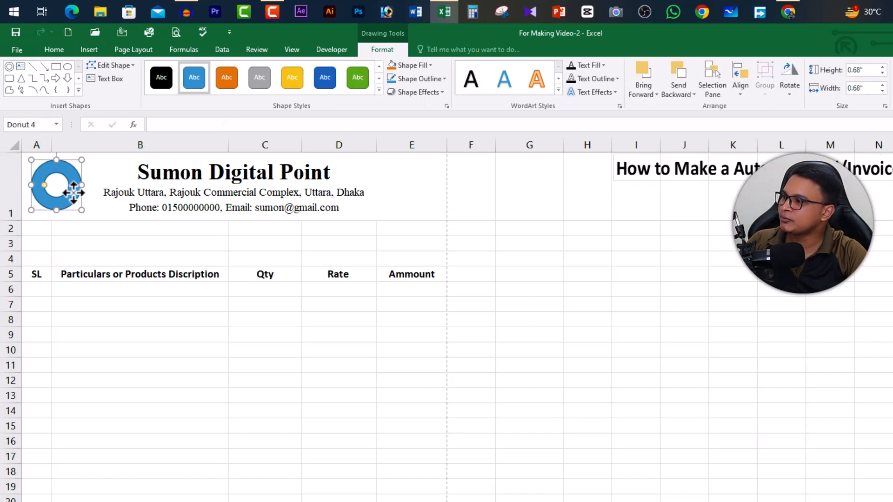
drag(376, 210, 426, 210)
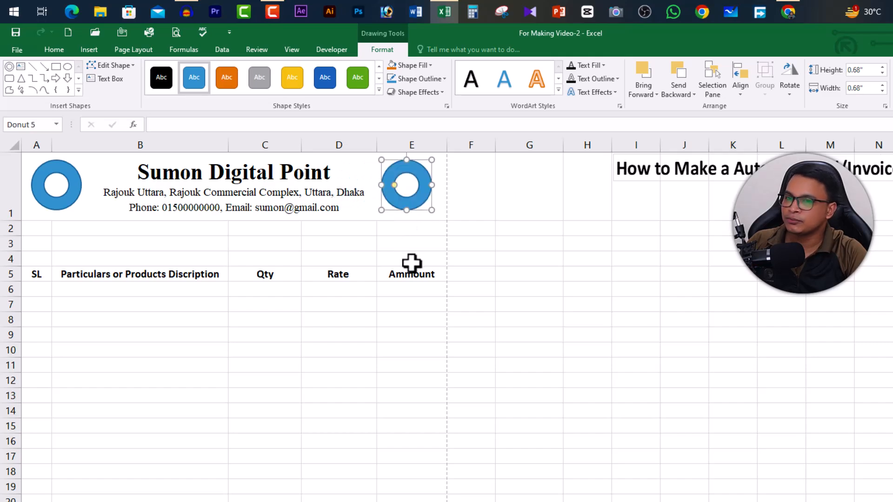
- Merge and centre A2:E2, A3:E3 and A4:E4 as three separate rows below the heading
click(44, 227)
drag(43, 227, 396, 228)
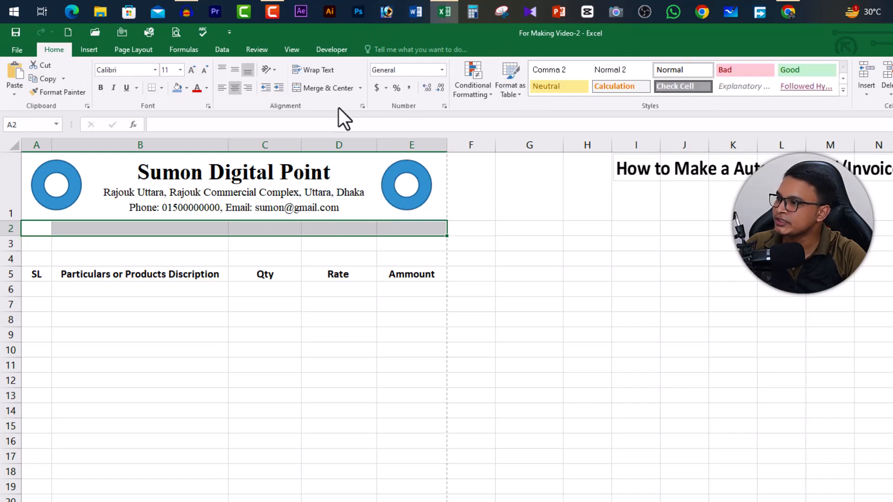
click(328, 89)
drag(40, 245, 391, 245)
click(311, 91)
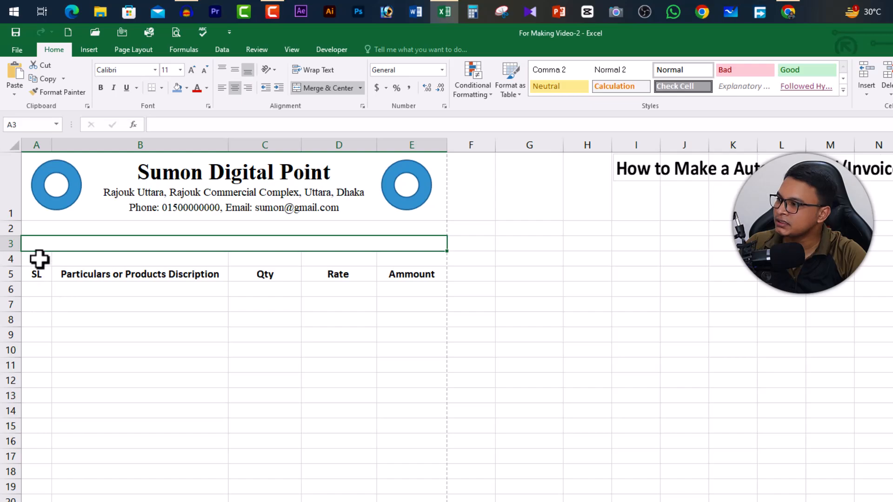
drag(39, 259, 397, 261)
click(322, 89)
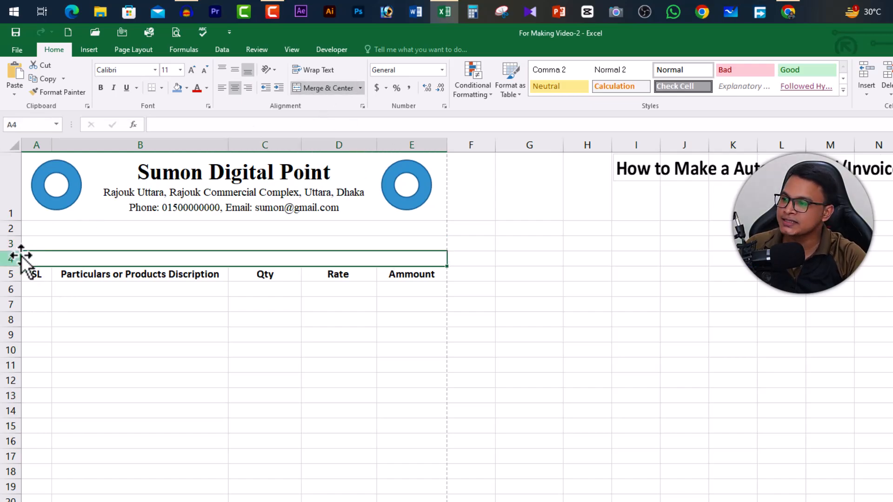
- Insert a new row above row 4 and merge and centre its cells A4:E4
key(ctrl+shift+plus)
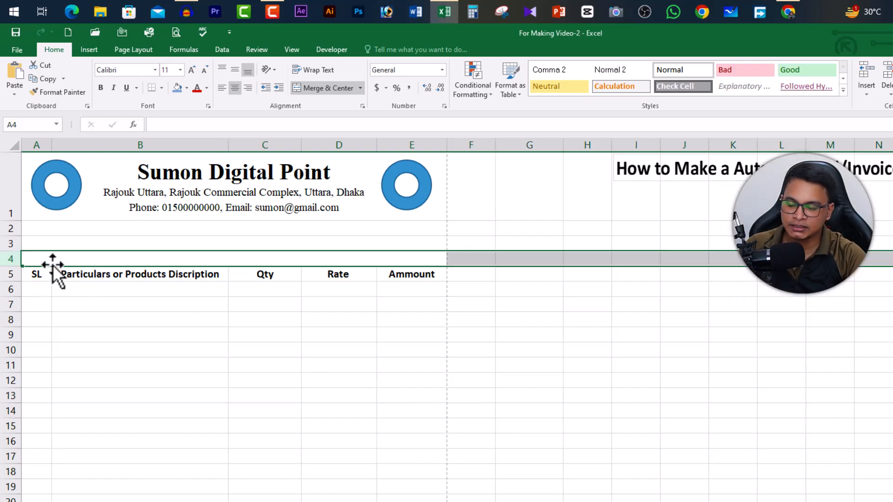
key(ctrl+shift+plus)
click(164, 362)
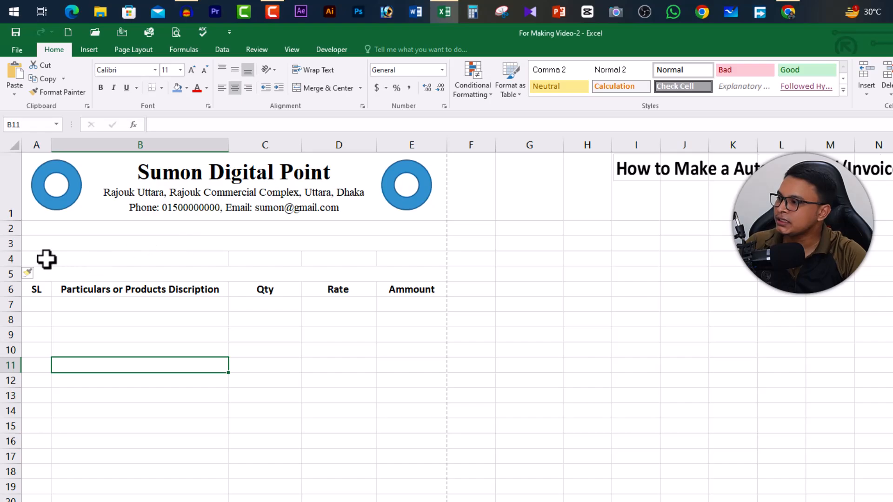
drag(47, 259, 412, 259)
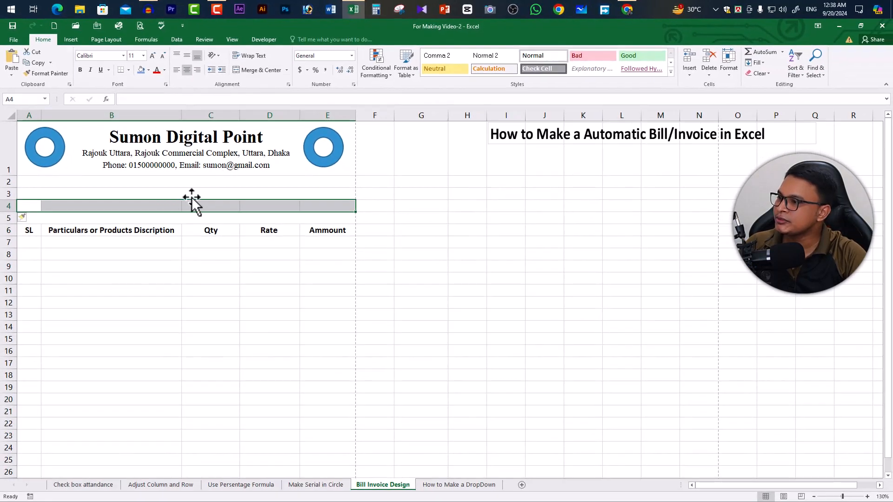
click(259, 71)
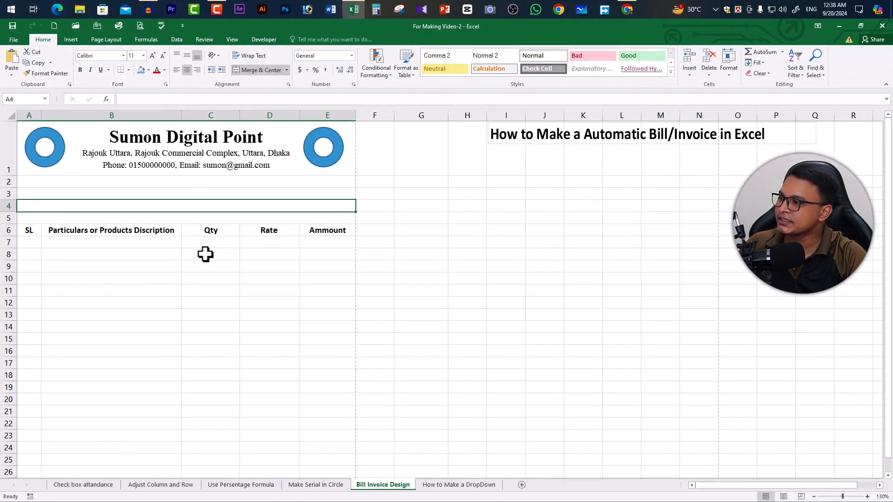
- Enter the label "Customer Name:" in merged row 2 and left-align it
click(65, 183)
text(N)
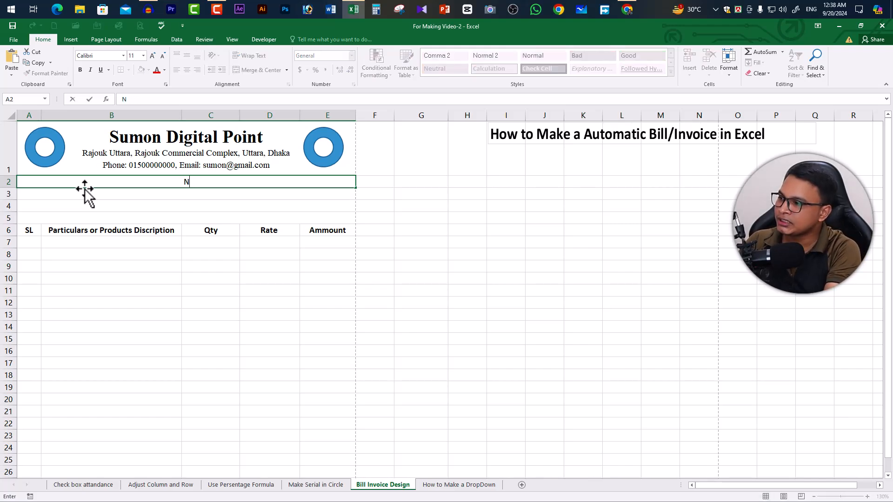
text(ustomer Name:)
click(210, 183)
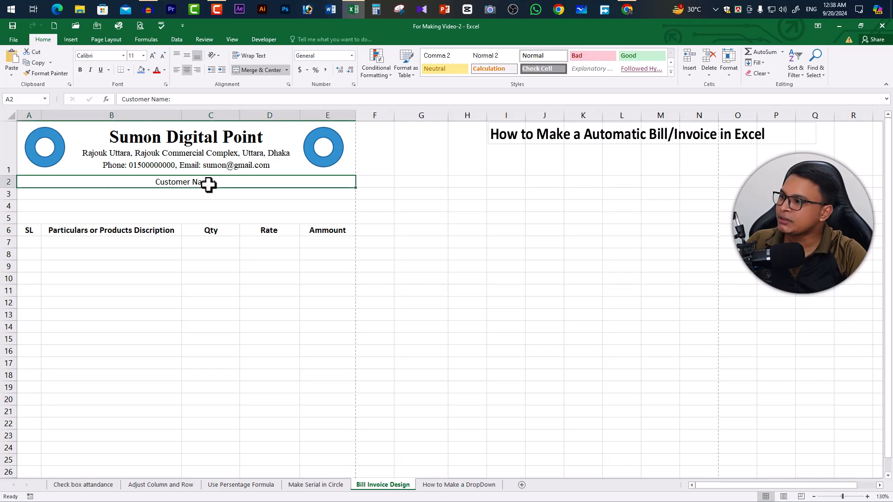
click(177, 70)
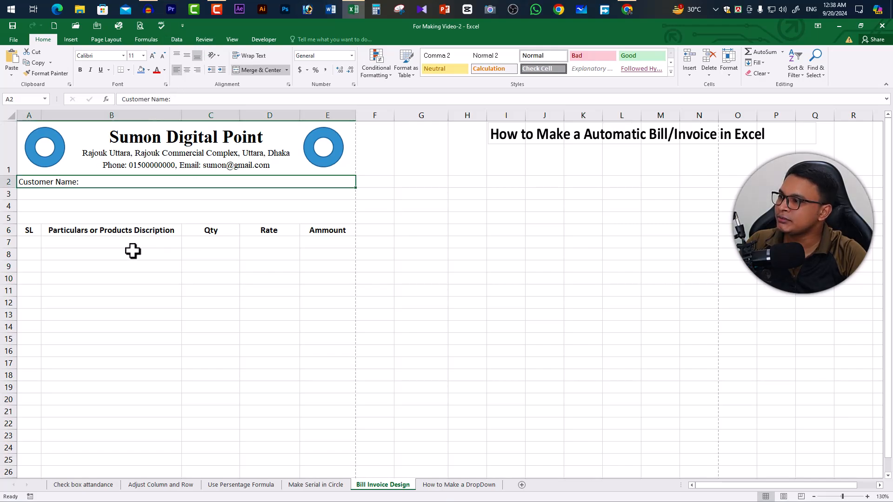
- Enter the label "Costomer Address:" in merged row 3 and left-align it
click(88, 193)
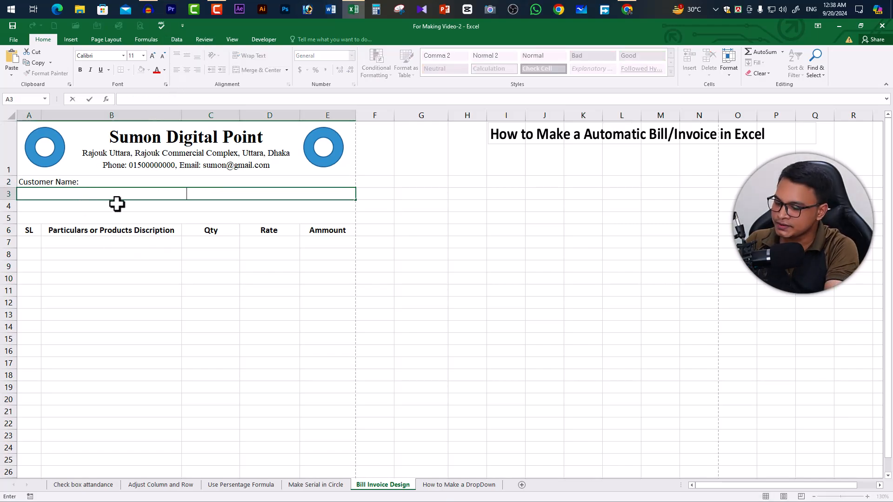
text(Costomer Address:)
key(Return)
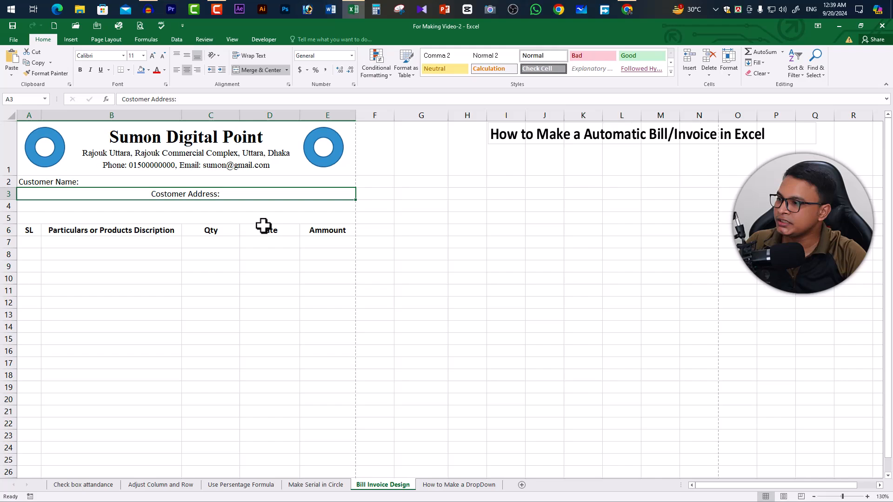
click(177, 69)
- Enter the labels "Customer Phone:" in merged row 4 and "Customer Email:" in merged row 5, and left-align both
click(110, 207)
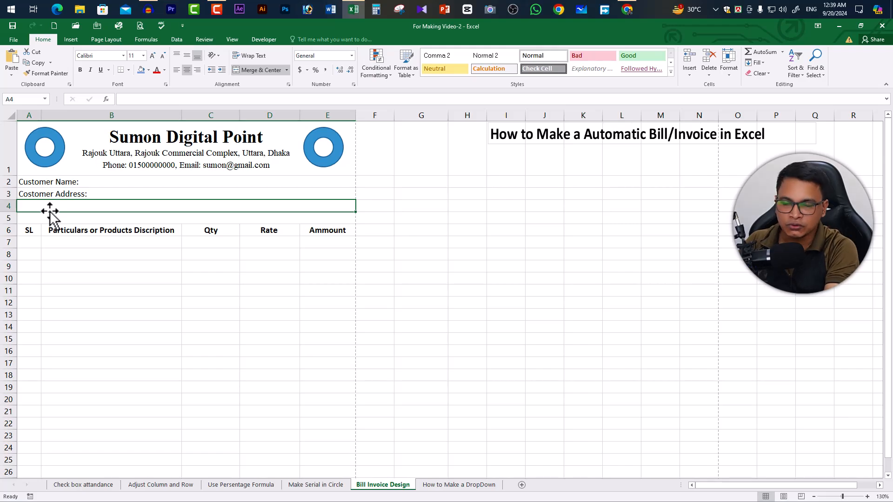
text(Costomer Phone:)
key(Return)
text(Customer Email:)
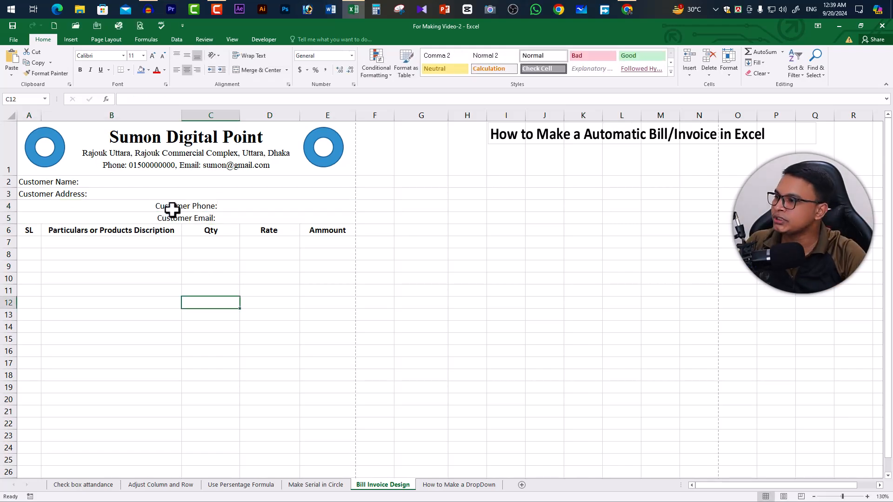
drag(173, 205, 175, 210)
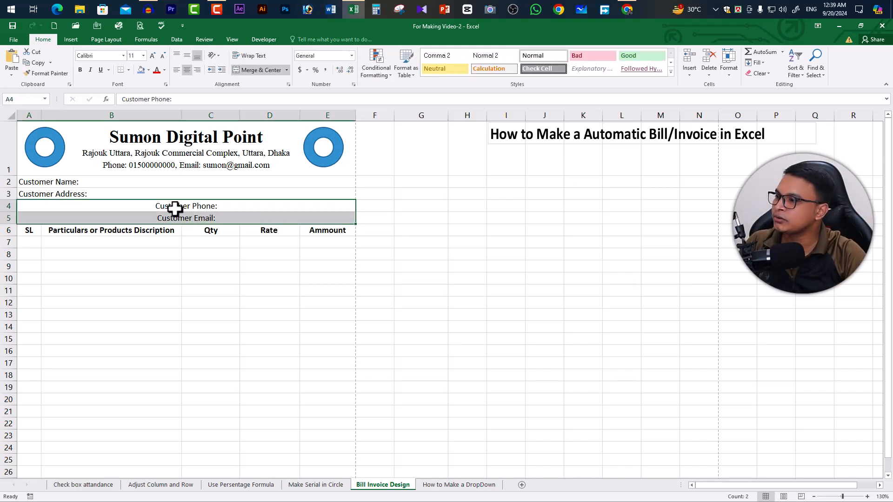
click(177, 69)
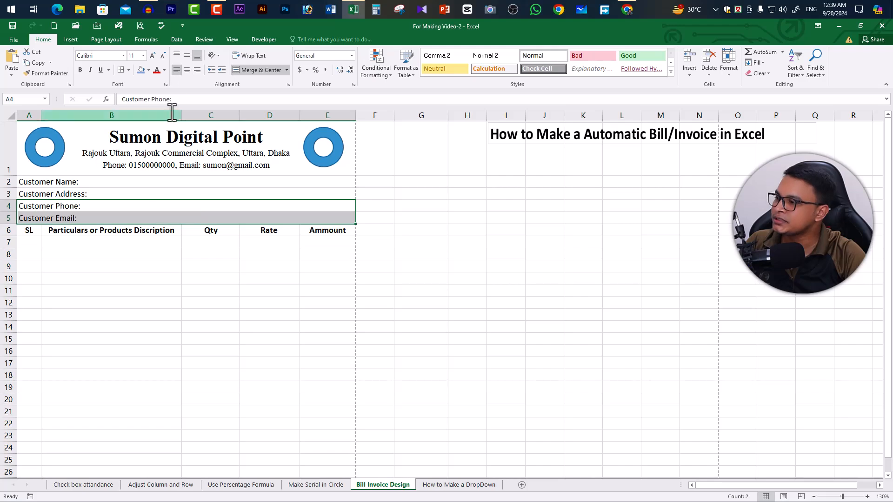
- Add a "Date:" label to the Customer Name row, spaced over to the Rate column
double_click(210, 182)
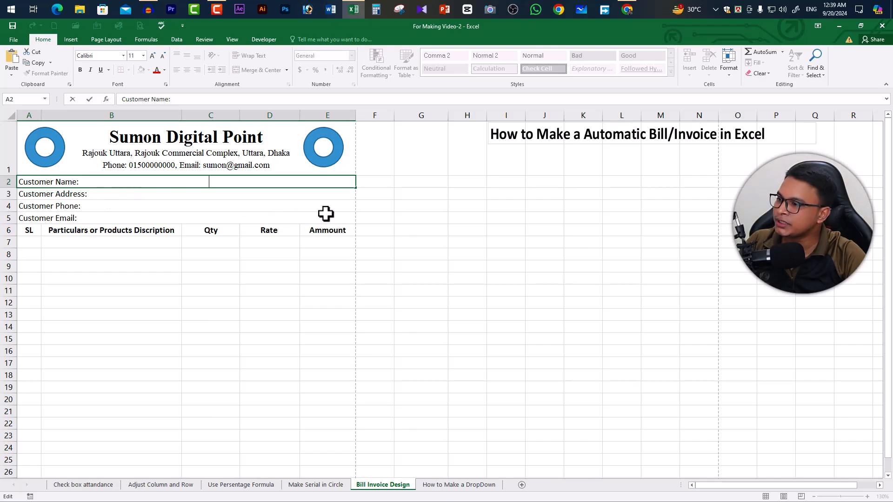
text(Da)
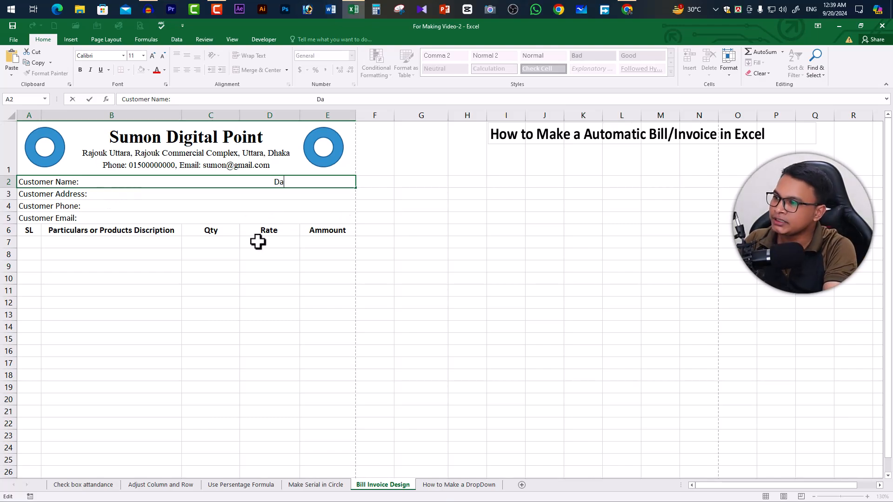
text(te:)
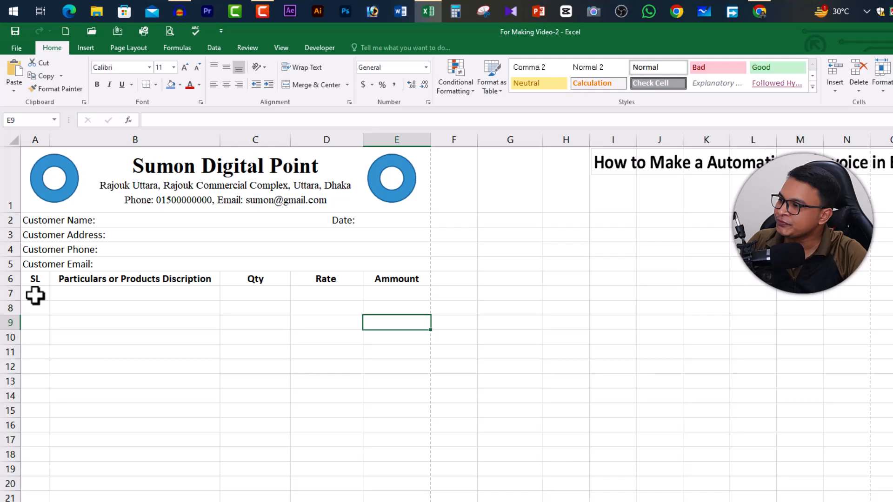
- Number the SL column from 1 to 15 in A7:A21 by entering 1 and 2 and filling the series down
click(29, 242)
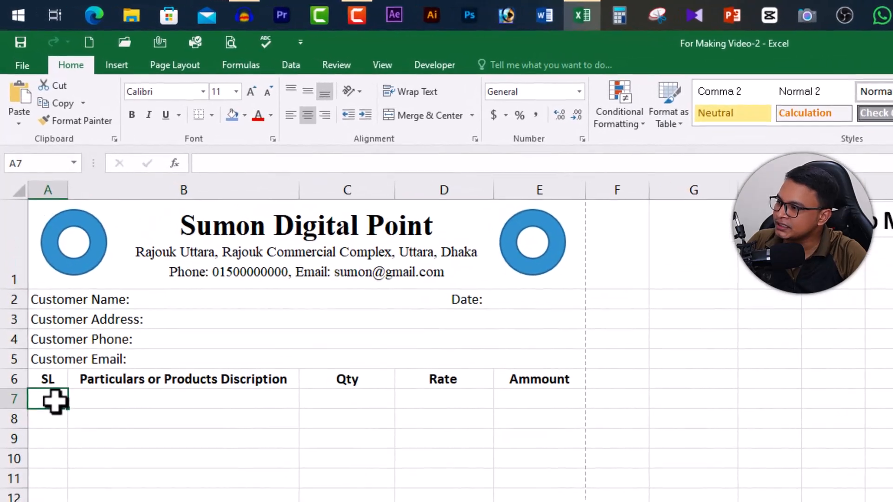
text(1)
key(Return)
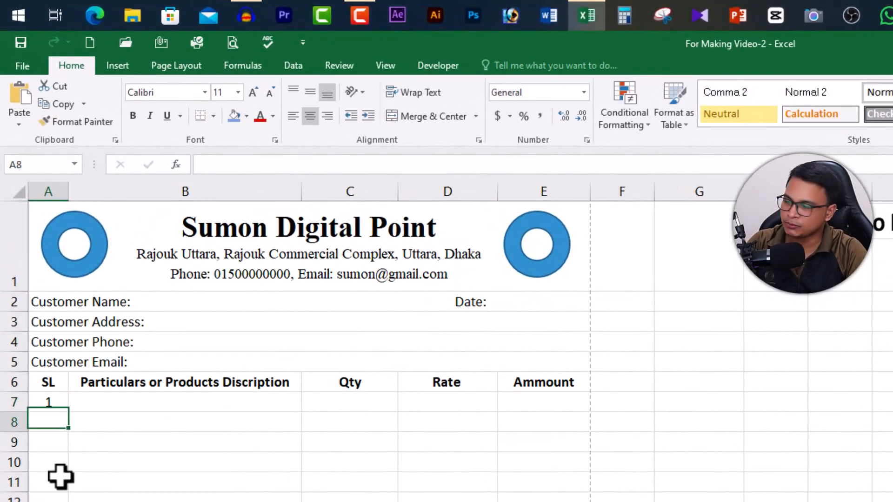
text(2)
click(70, 467)
drag(50, 404, 38, 418)
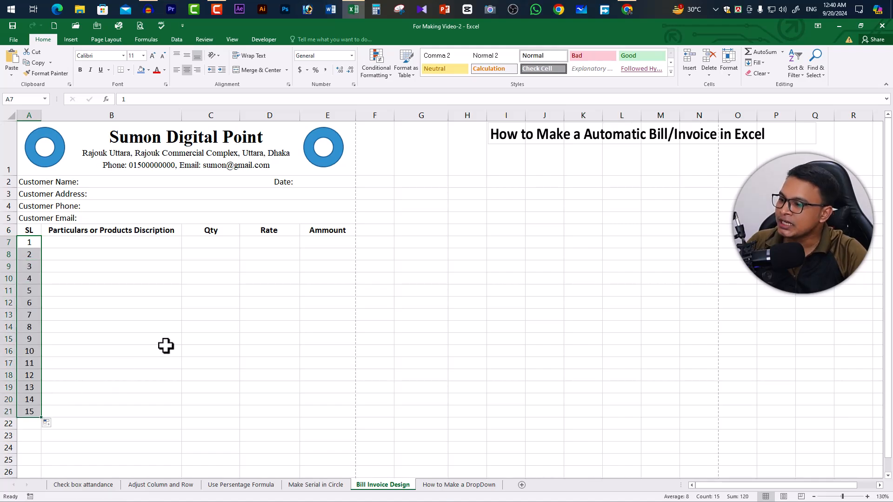
- Show the sheet in Page Break Preview and extend the print area down to row 52
scroll(154, 324, down, 5)
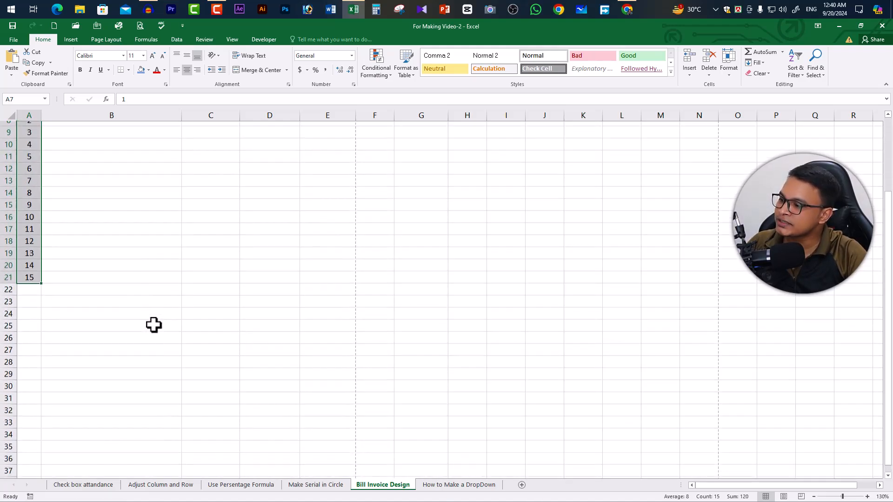
scroll(154, 324, up, 6)
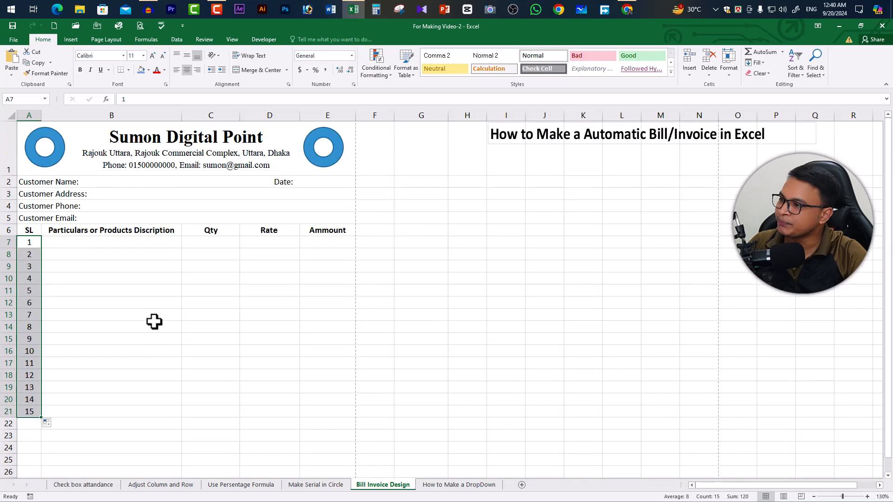
click(232, 39)
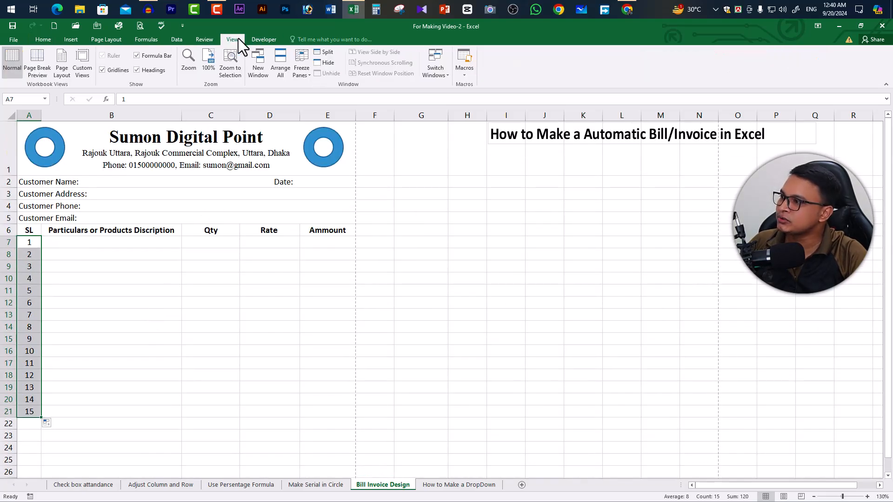
click(41, 63)
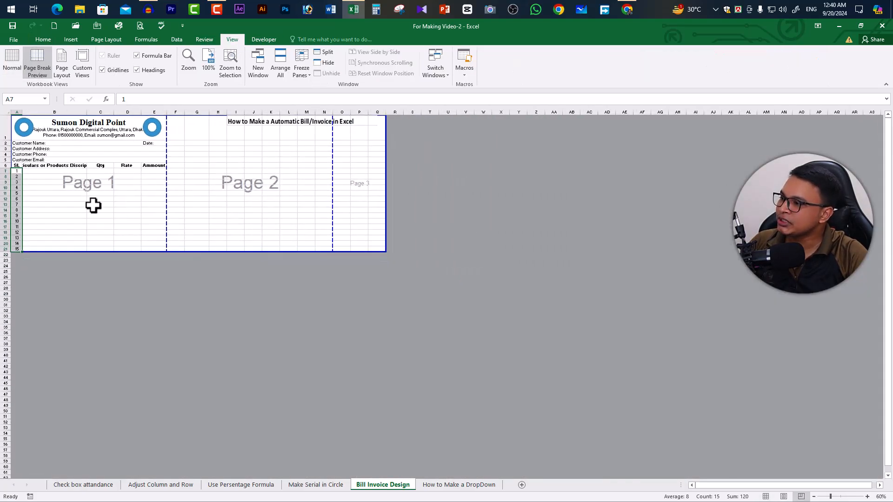
drag(145, 252, 180, 425)
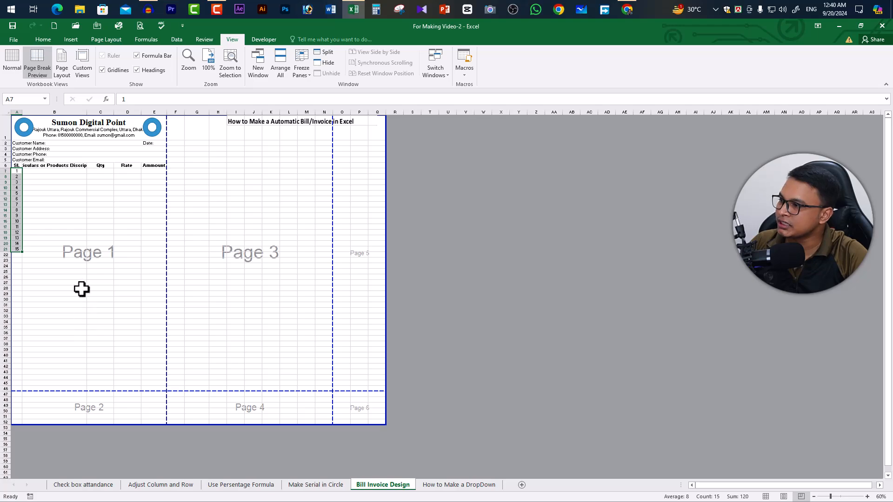
- Set the sheet's paper size to A4
click(108, 40)
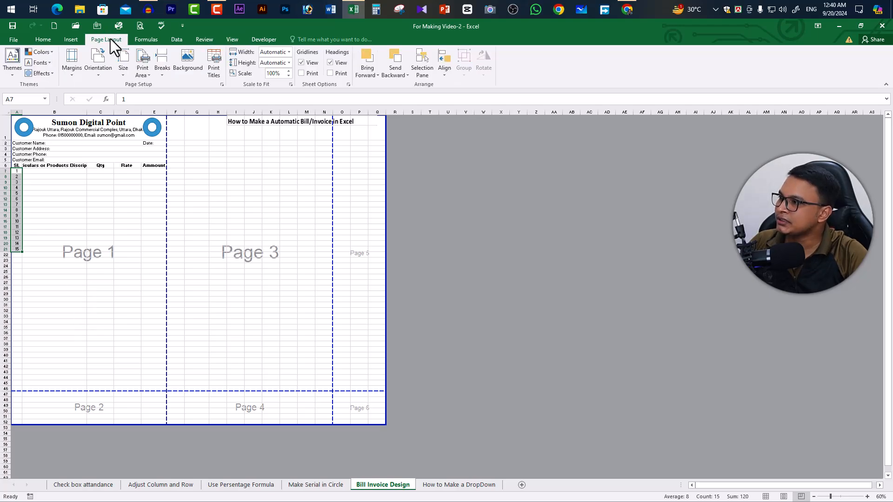
click(125, 68)
click(149, 219)
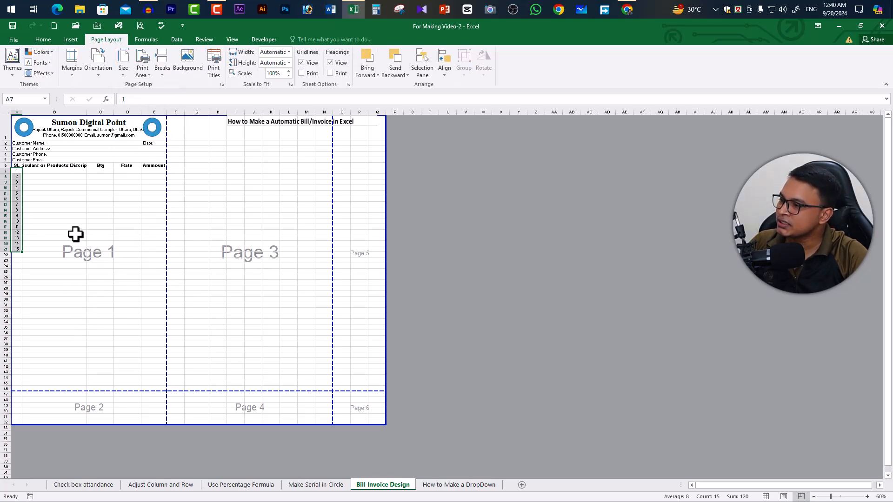
- Extend the SL number series down to 29 in row 35
scroll(76, 234, up, 5)
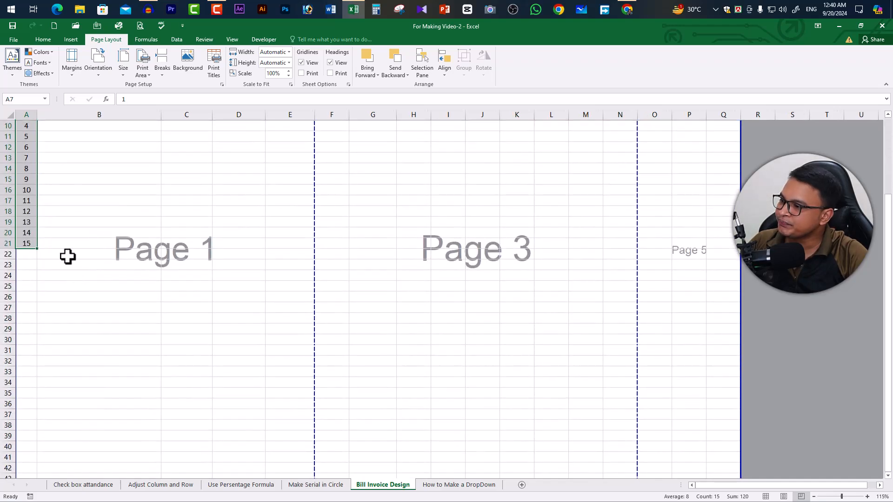
drag(38, 252, 39, 304)
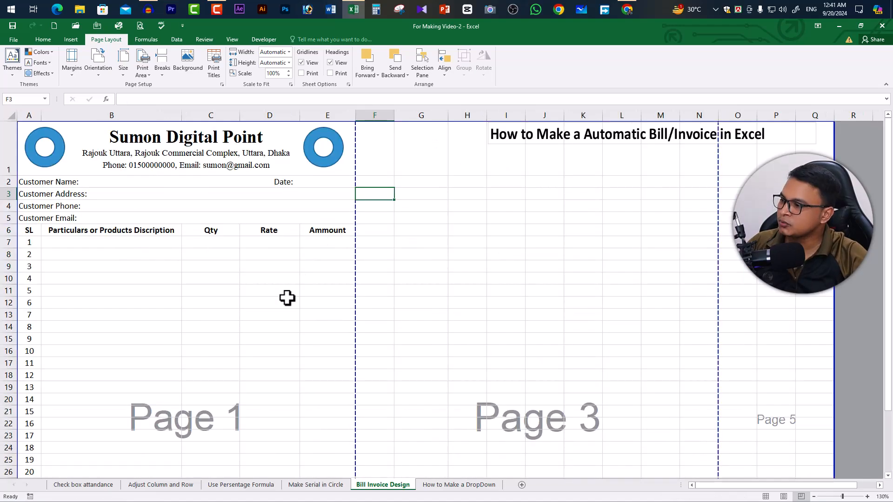
scroll(190, 339, down, 10)
scroll(63, 275, up, 2)
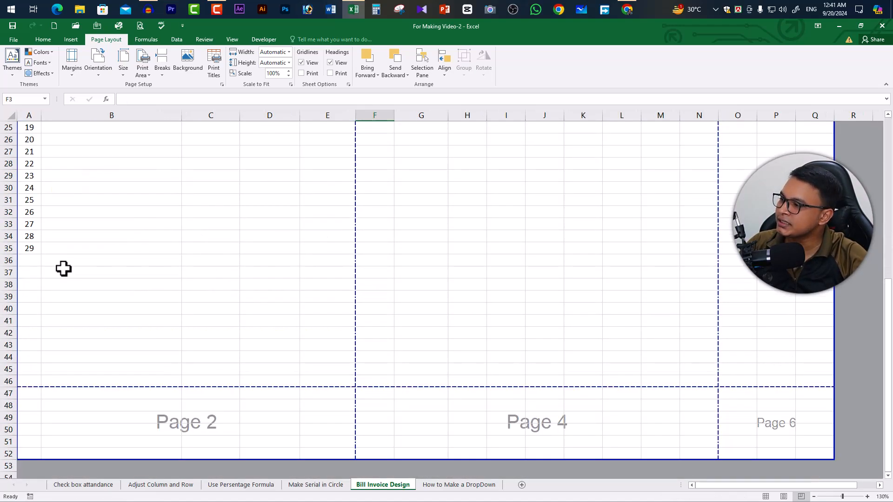
- Extend the SL number series by one more row so it ends at 30 in row 36
scroll(35, 230, up, 8)
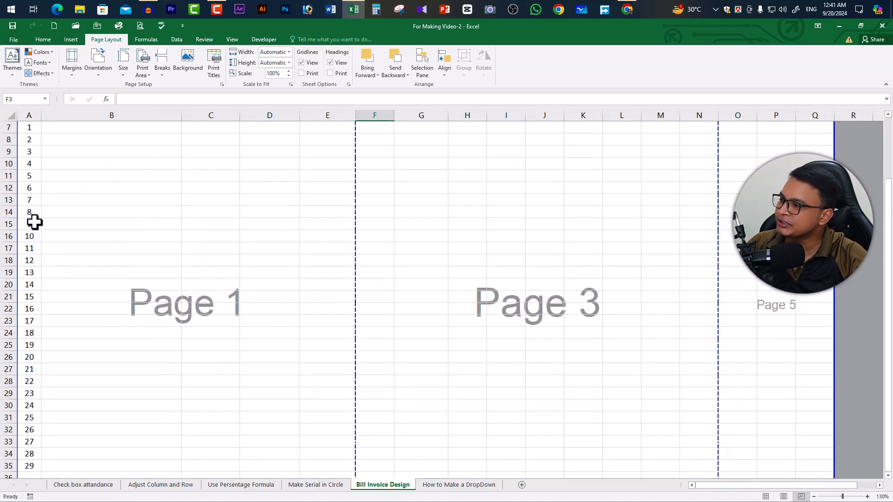
click(32, 242)
scroll(60, 299, down, 5)
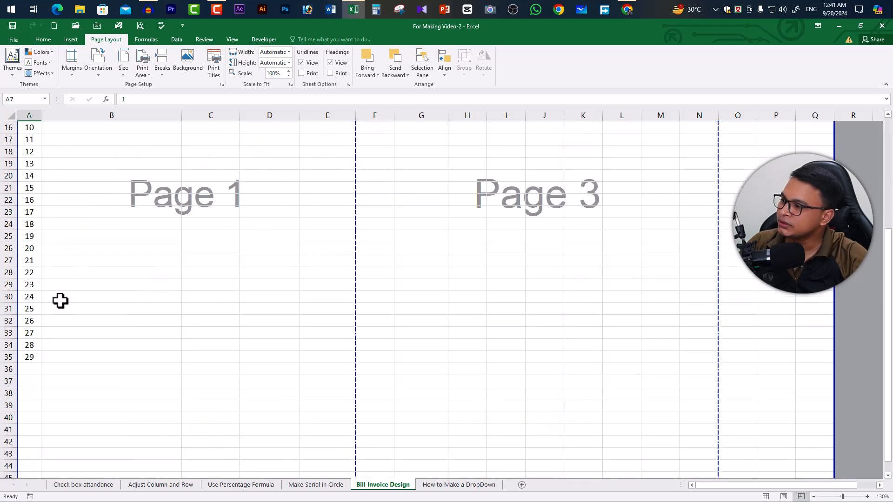
shift+click(36, 346)
scroll(38, 266, down, 3)
drag(44, 256, 44, 260)
scroll(74, 277, up, 8)
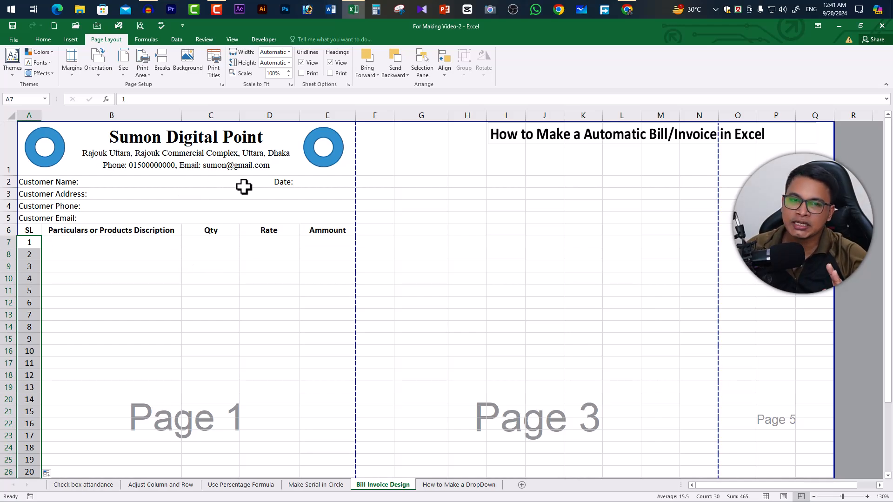
- Widen the Particulars or Products Discription column until the bill fills the A4 page width, checking it in the print preview
key(ctrl+p)
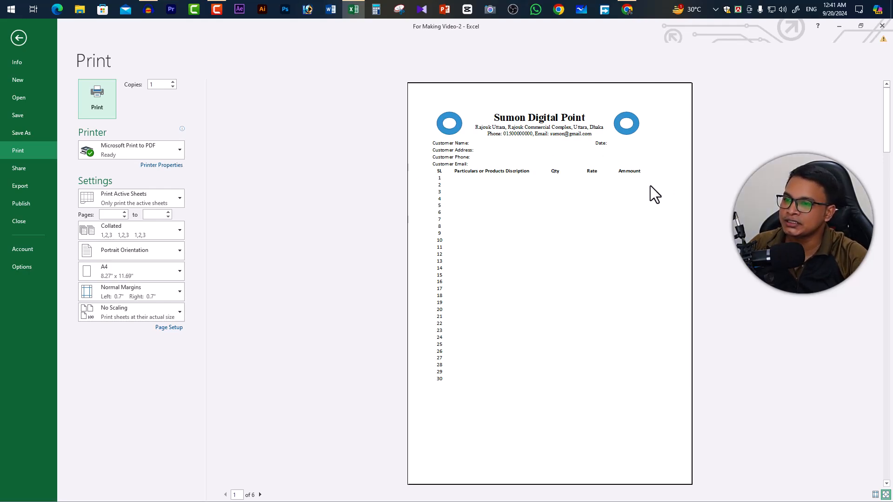
click(18, 38)
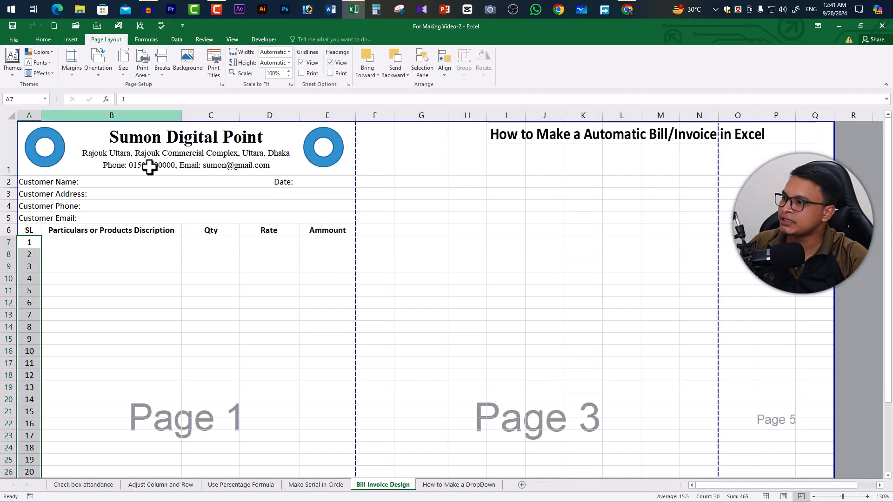
drag(181, 116, 203, 116)
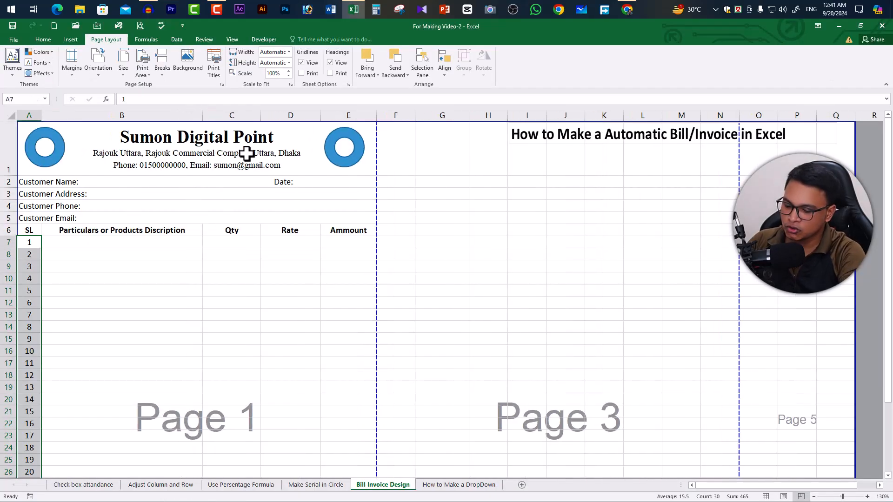
key(ctrl+p)
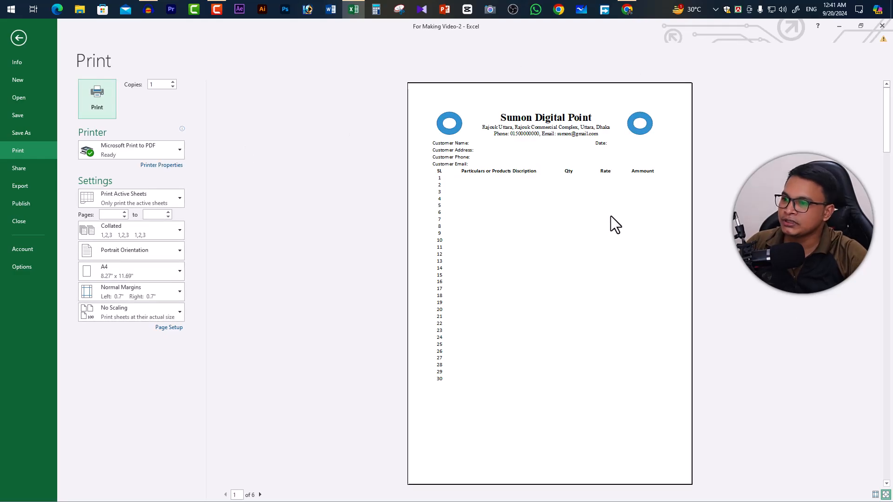
click(18, 37)
drag(203, 116, 212, 116)
key(ctrl+p)
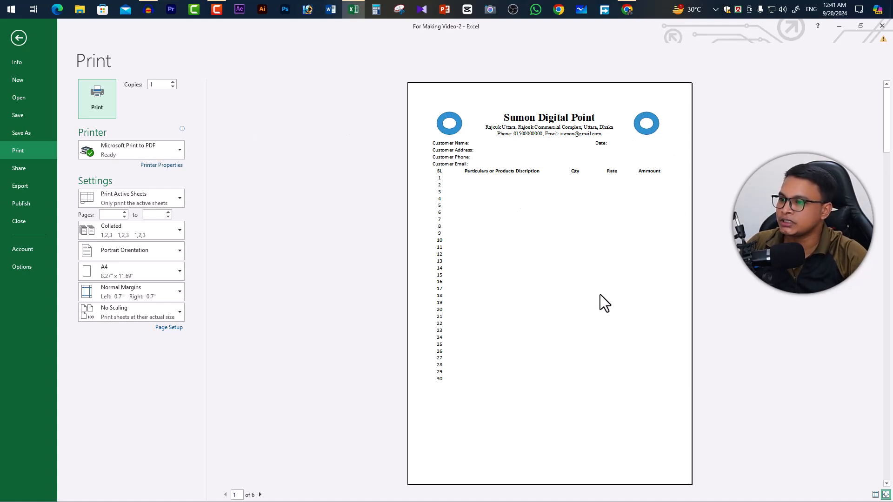
click(14, 37)
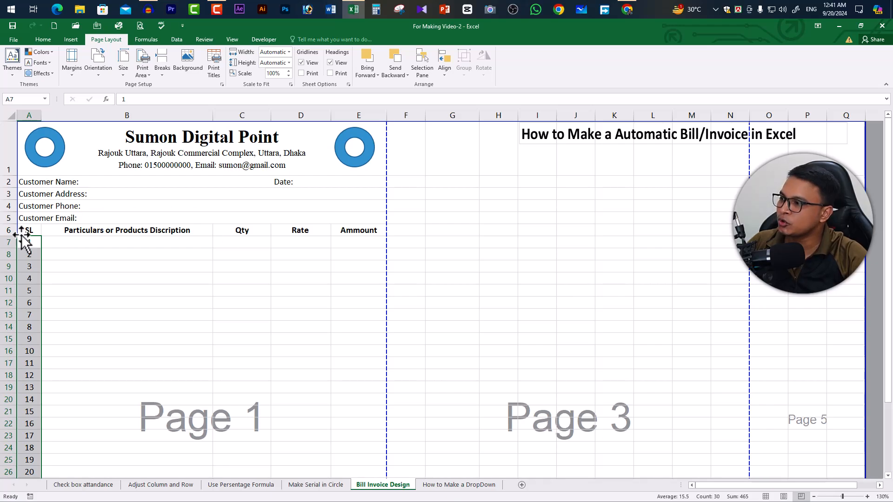
- Increase the heights of the Customer Email, Customer Address and Customer Phone rows
drag(10, 225, 20, 237)
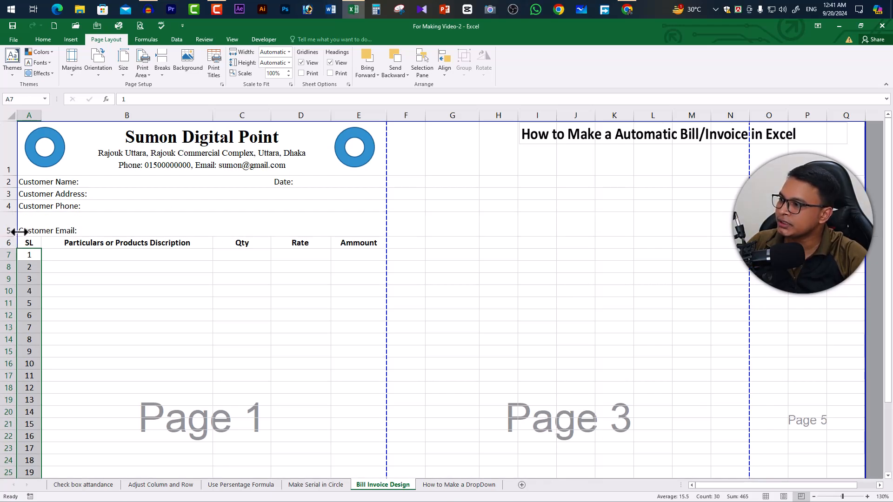
click(93, 216)
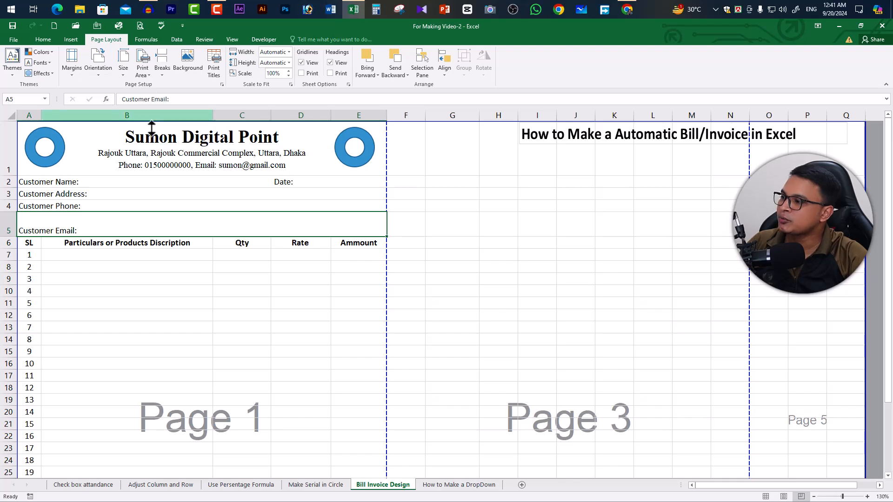
drag(14, 212, 14, 205)
click(30, 203)
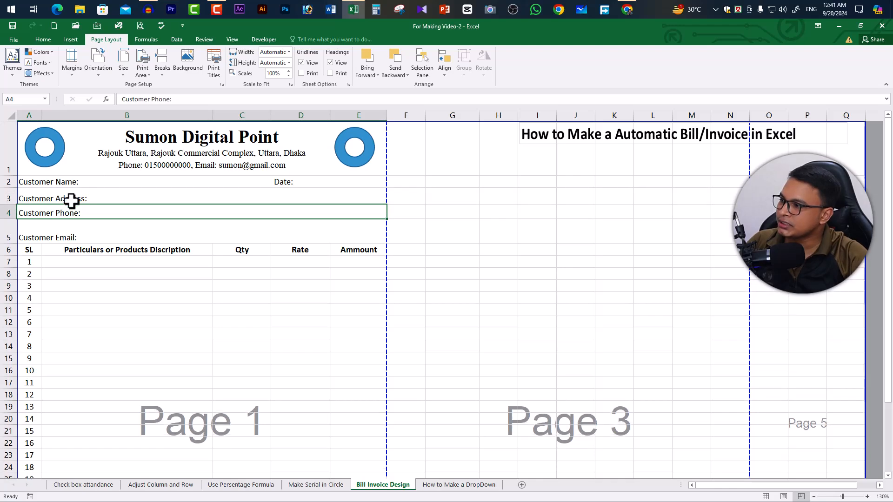
- Vertically middle-align the Customer Email label in row 5, and select the first item's description cell B7
click(64, 237)
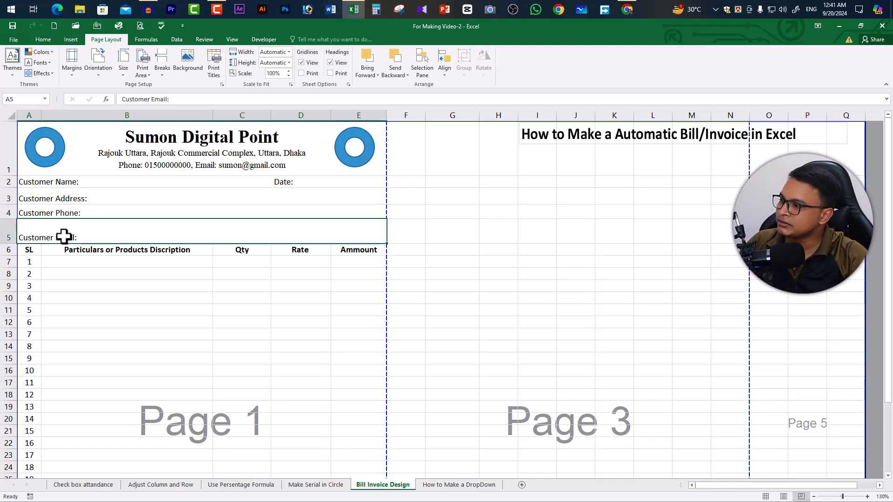
click(42, 39)
click(185, 56)
click(94, 285)
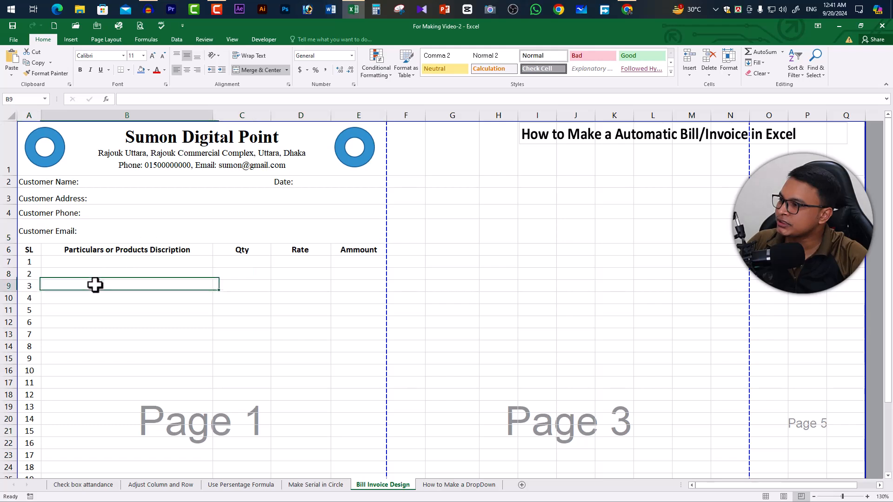
click(176, 262)
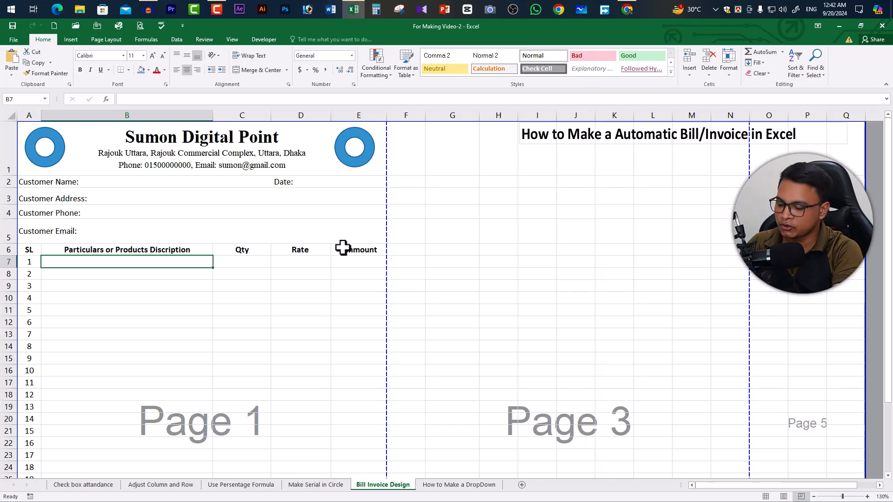
- Enter the sample products Comuter, Phone, Keyboard and Watch in description cells B7 to B10
text(Comuter)
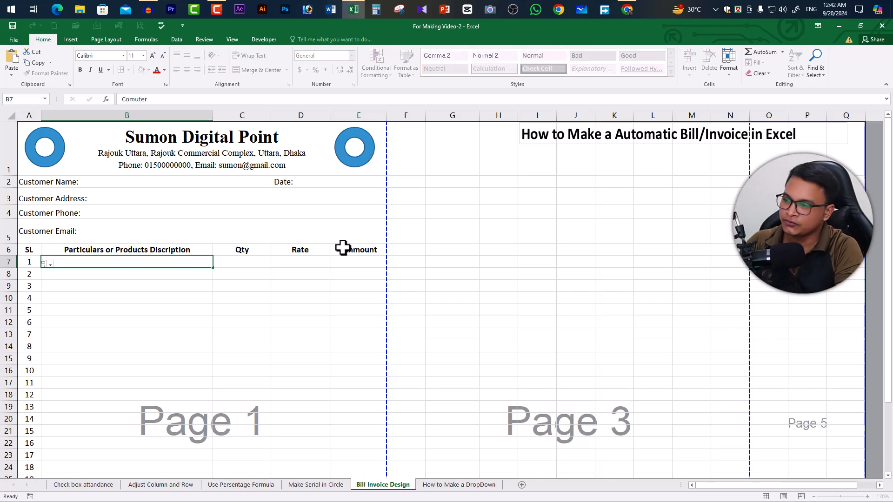
key(Return)
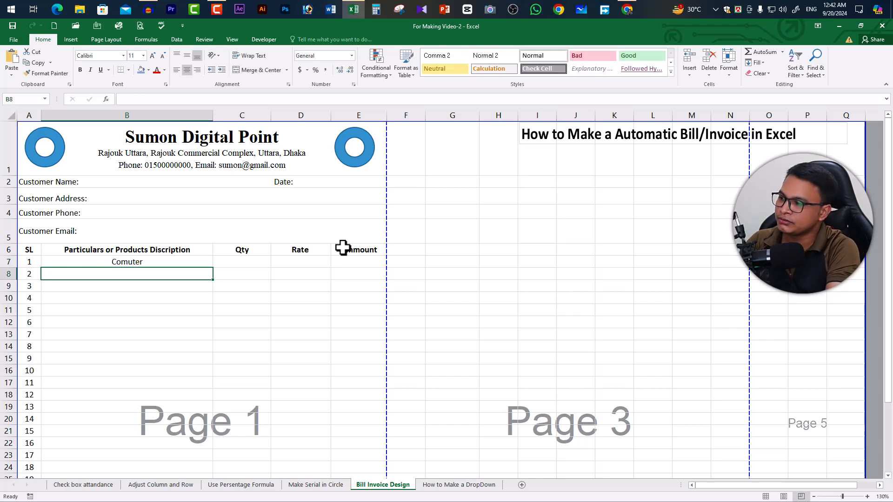
text(Phone)
key(Return)
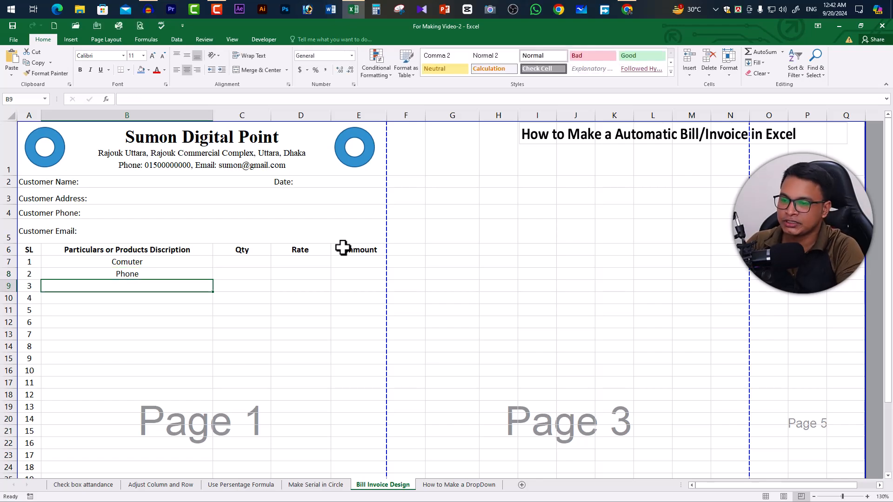
text(Keyboar)
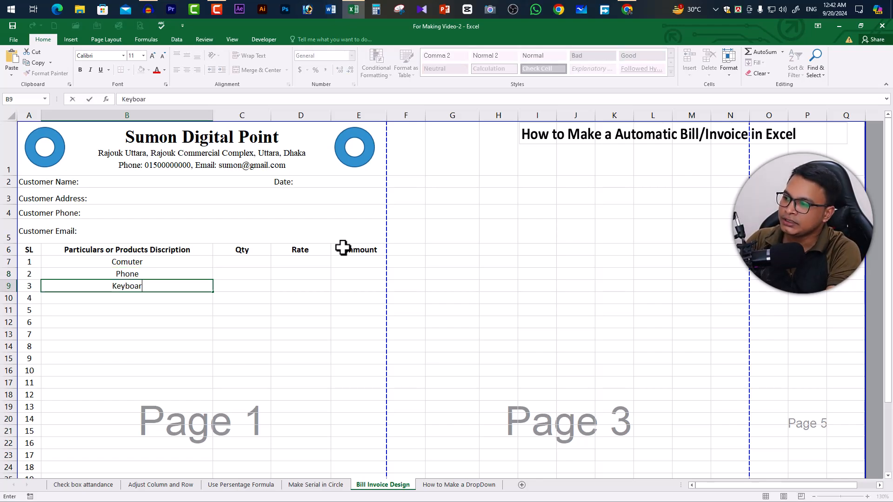
text(d)
key(Return)
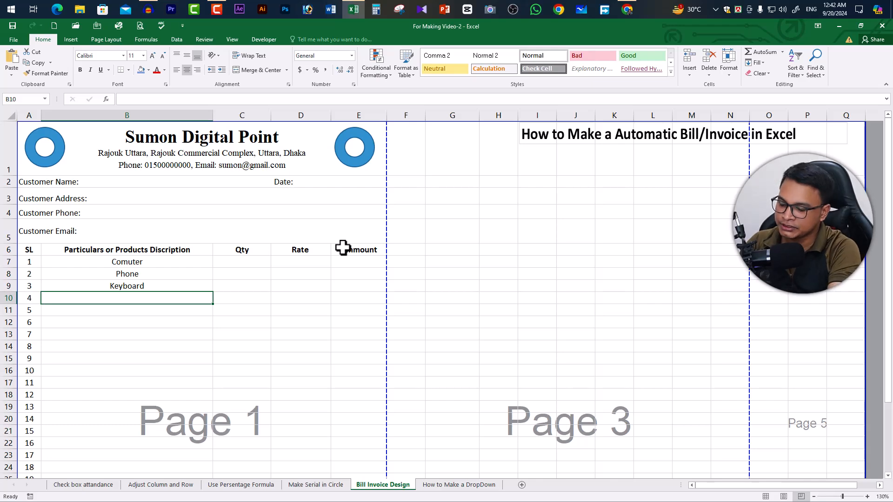
text(W)
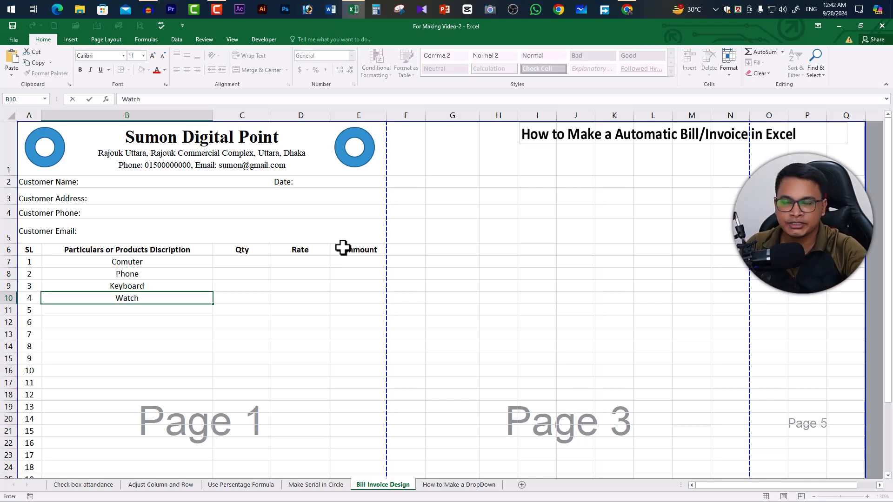
text(atch)
- Left-align the description cells B7 to B36 of the item table
drag(154, 264, 137, 370)
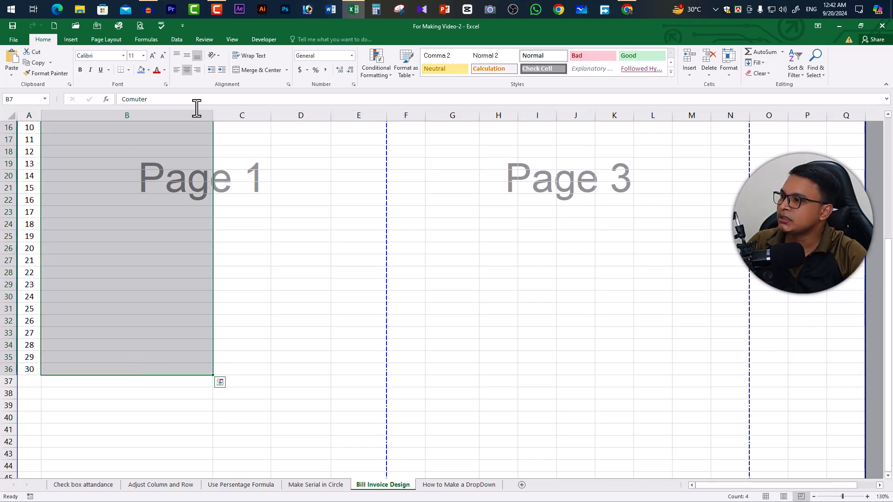
scroll(197, 165, up, 5)
scroll(187, 205, up, 1)
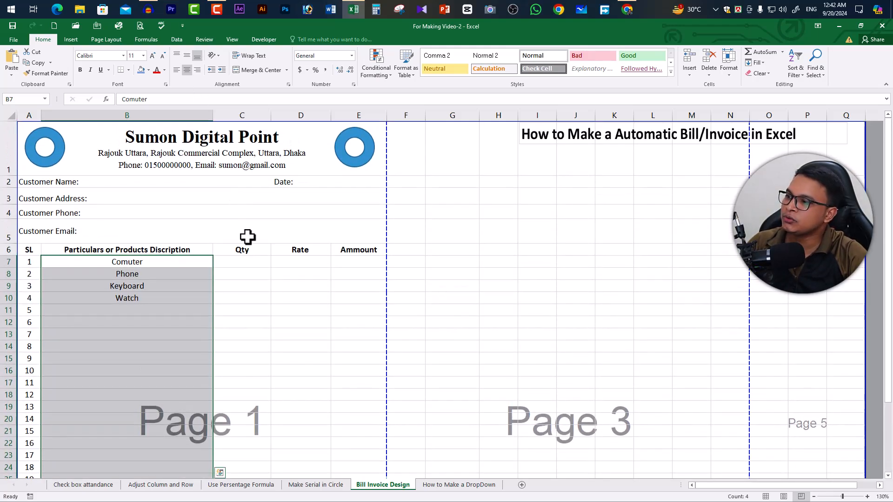
click(177, 72)
click(125, 310)
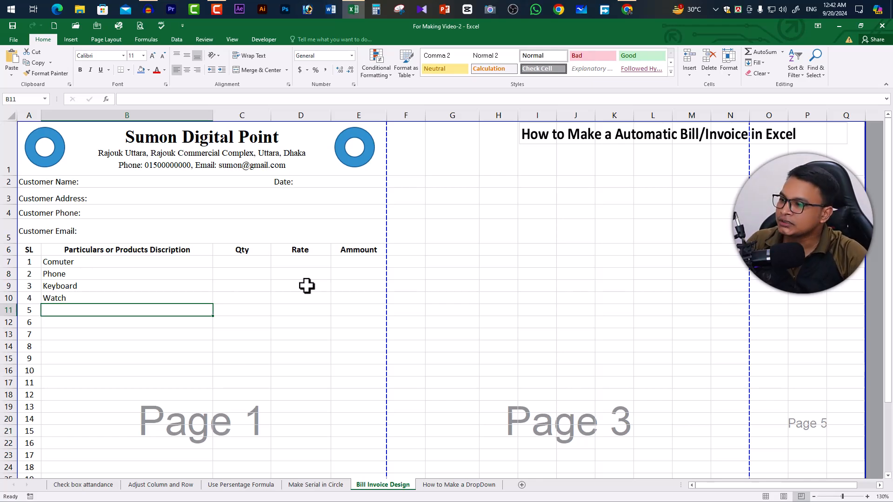
- Enter the formula =C7*D7 in E7 to multiply the first item's quantity by its rate
click(349, 262)
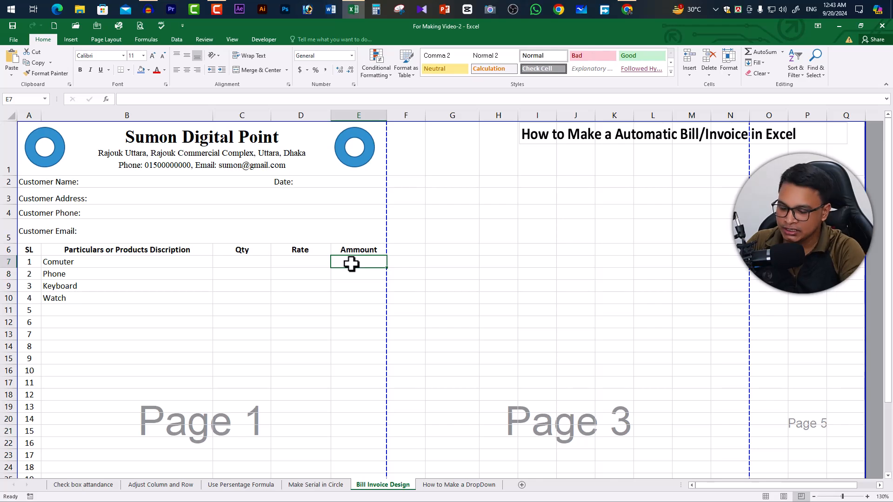
text(=)
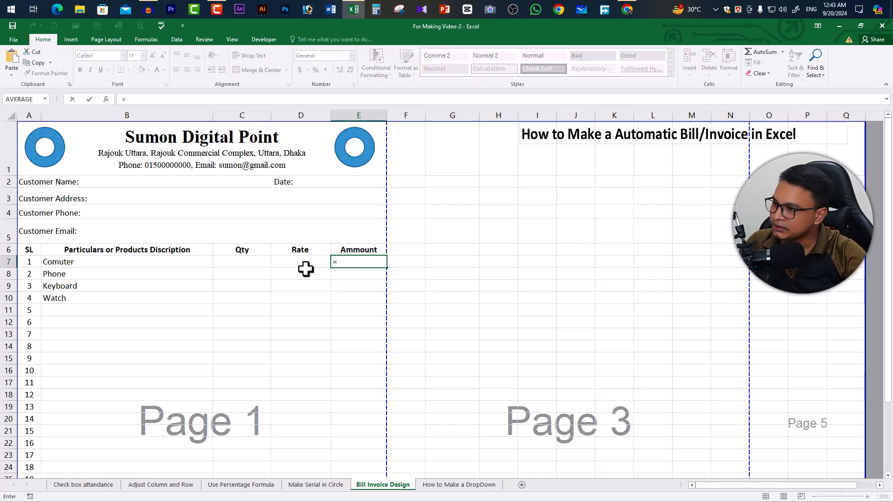
click(252, 258)
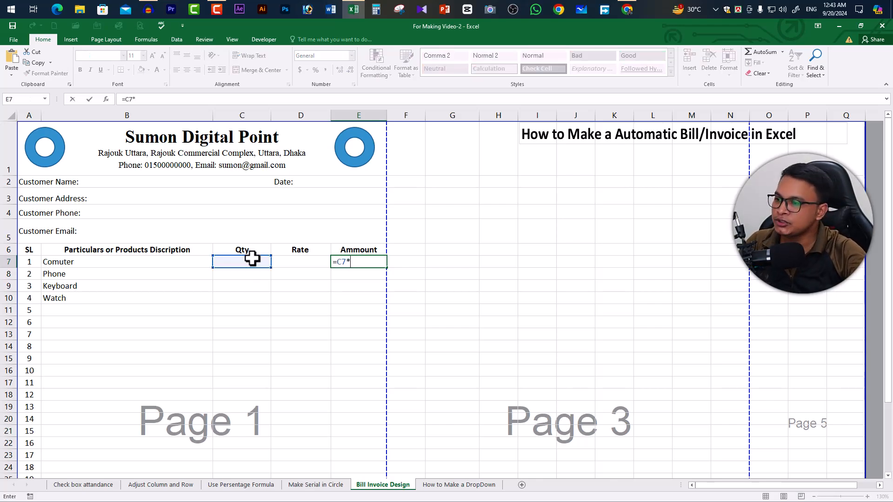
click(309, 264)
key(Return)
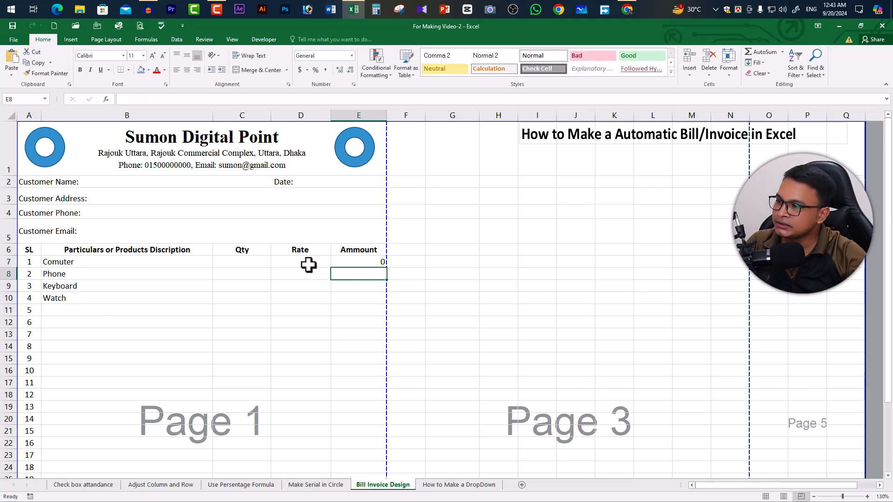
- Fill the Ammount formula from E7 down to E36, covering all 30 item rows
click(371, 262)
drag(385, 267, 367, 187)
scroll(356, 196, up, 6)
scroll(356, 196, up, 4)
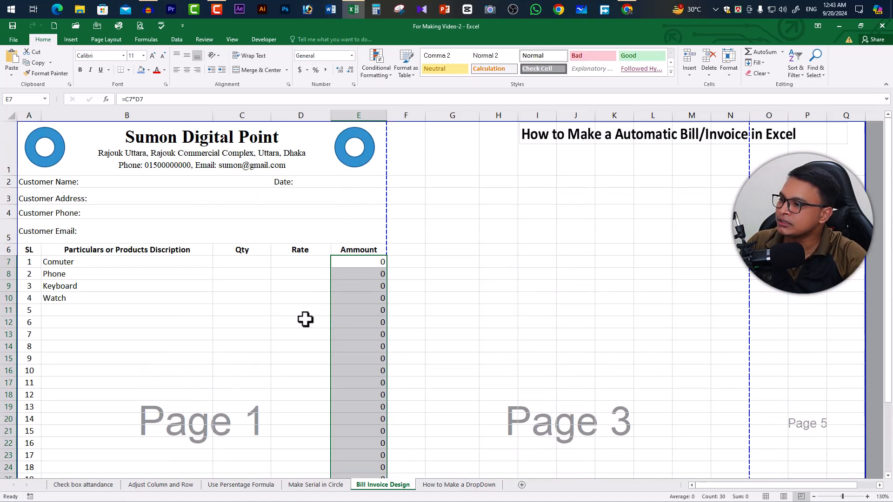
- Enter quantity 2 and rate 40000 for the Comuter row
click(245, 265)
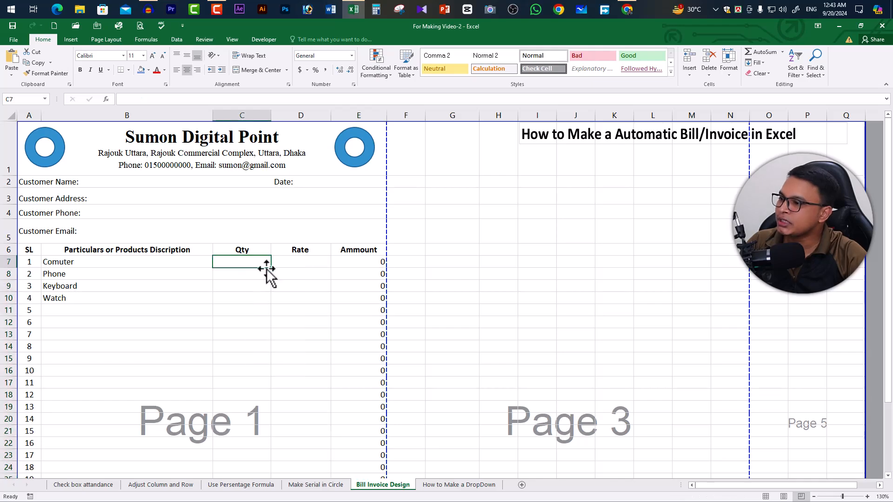
text(2)
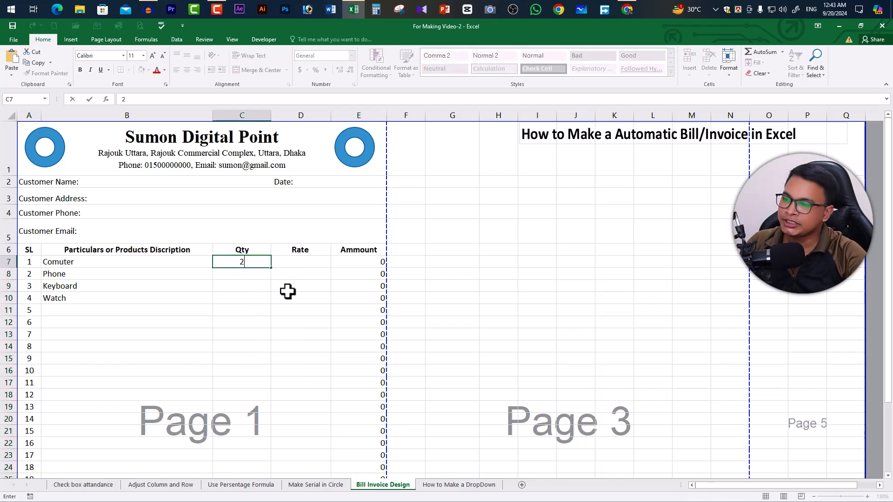
key(Tab)
text(4)
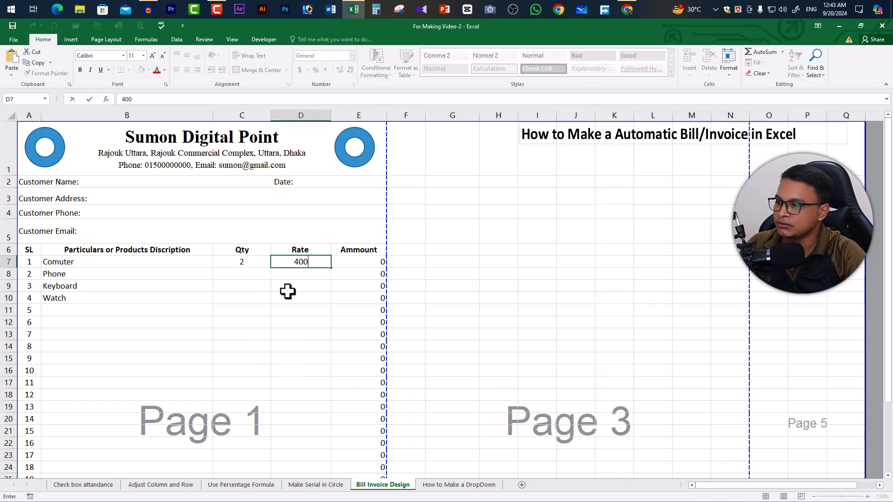
click(367, 261)
- Enter quantity 5 and rate 11500 for the Phone row
click(249, 277)
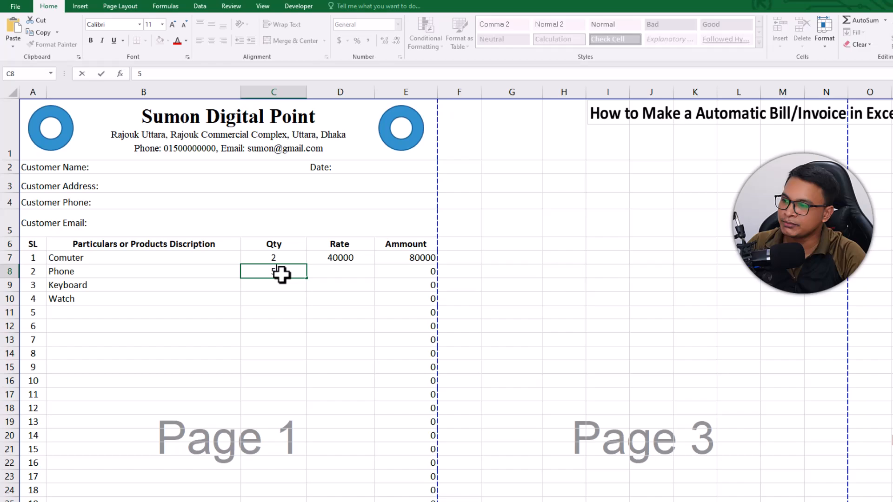
text(5)
key(Tab)
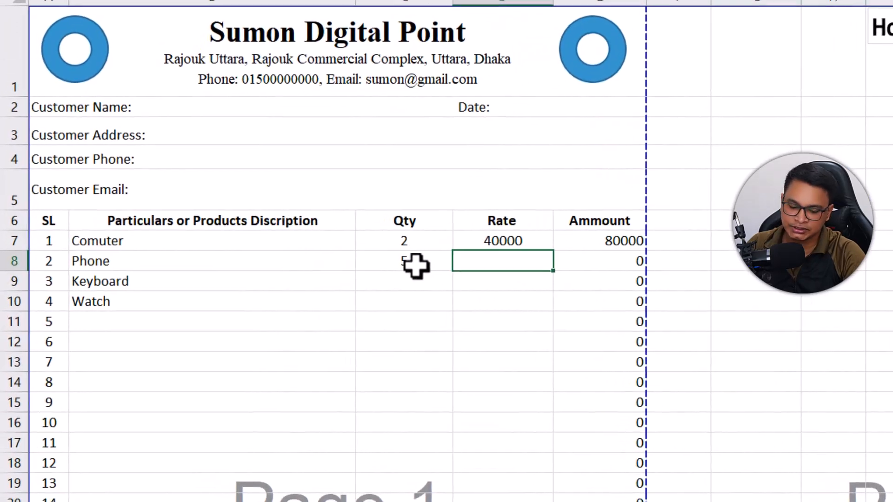
text(11500)
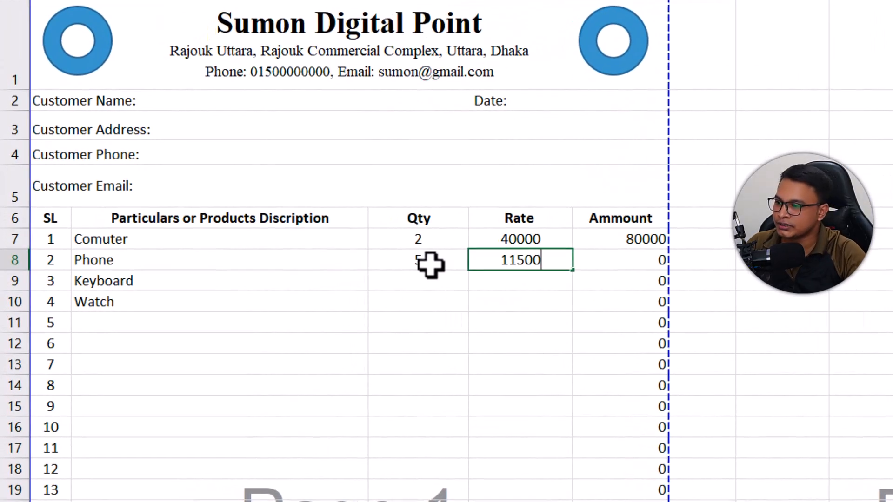
key(Tab)
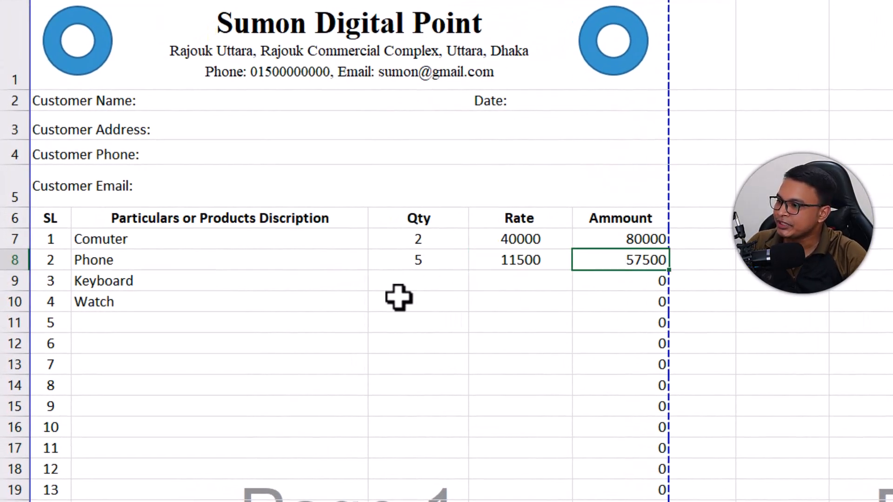
- Enter quantity 10 and rate 580 for the Keyboard row
click(426, 279)
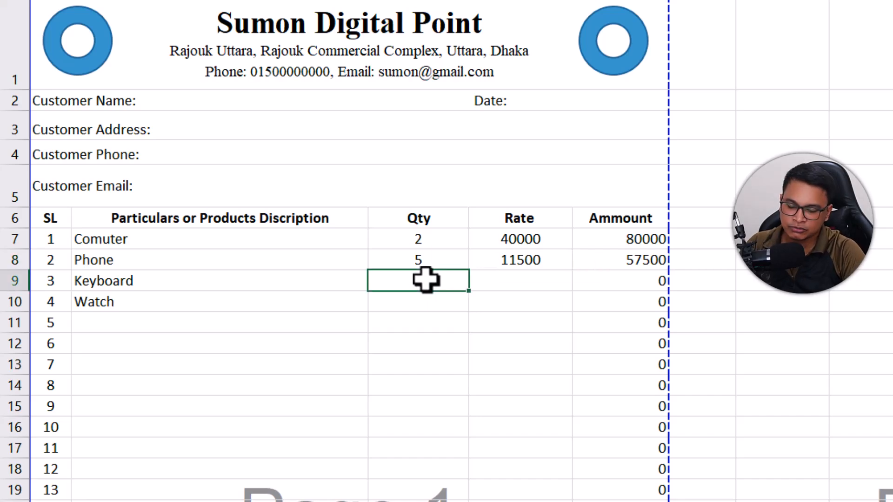
key(Tab)
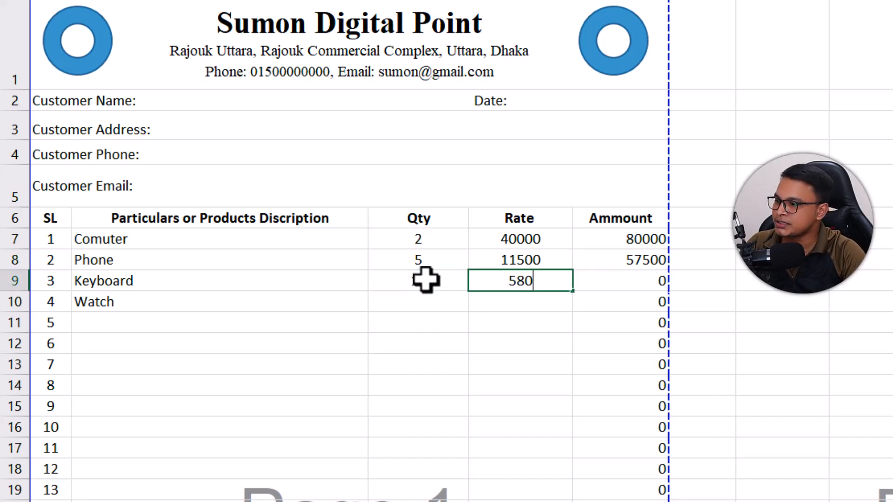
key(Tab)
- Enter quantity 12 and rate 4500 for the Watch row
click(425, 302)
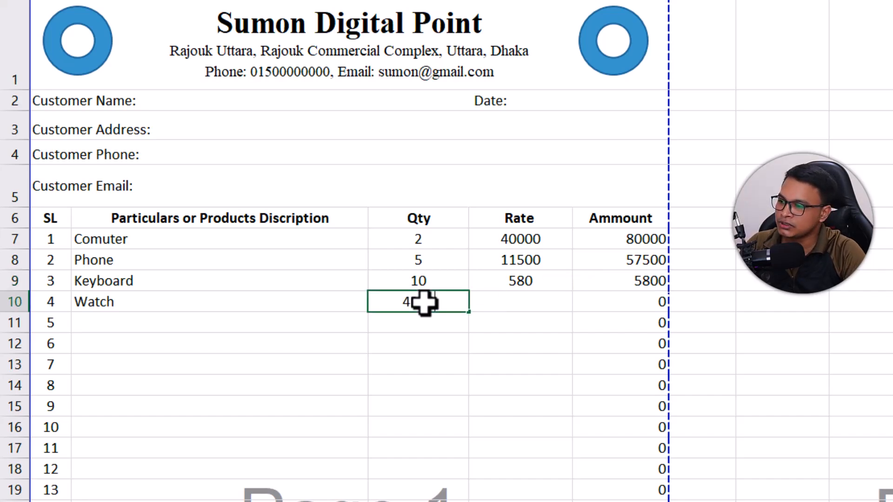
key(Tab)
click(424, 302)
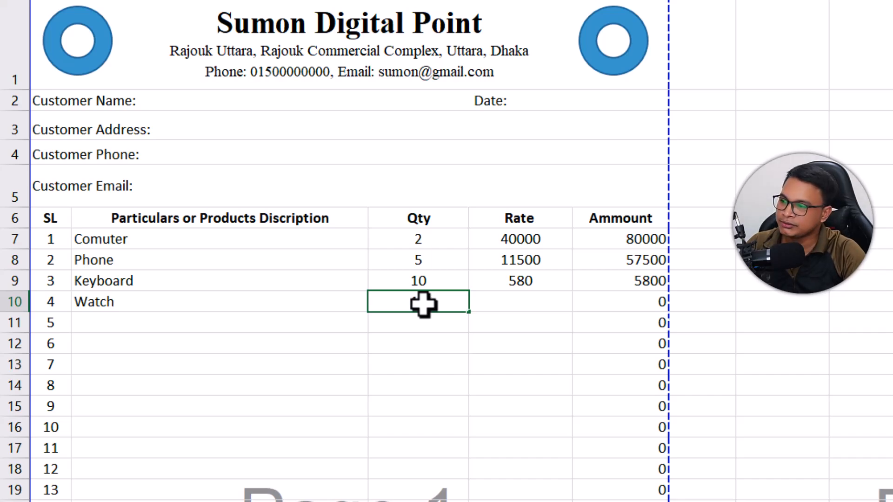
key(Tab)
text(4500)
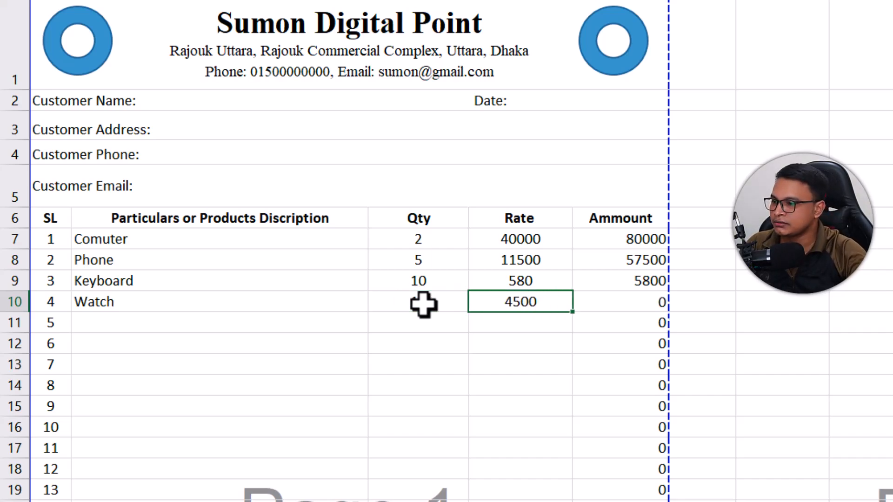
key(Tab)
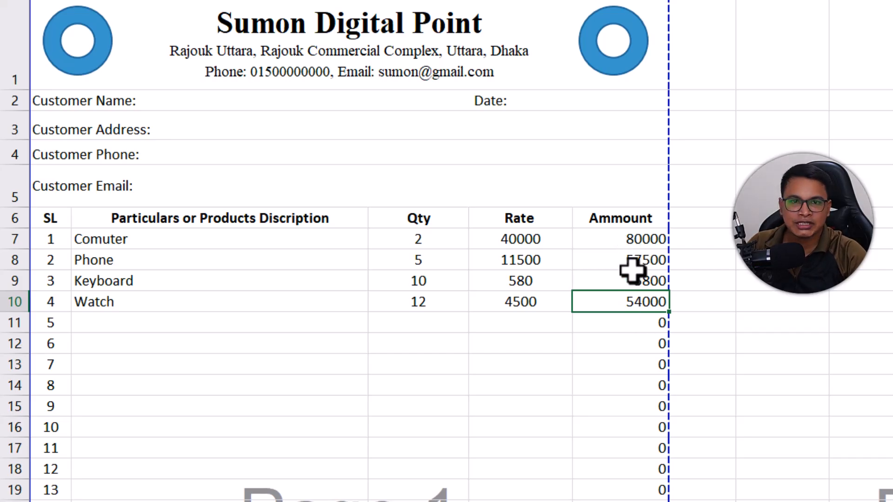
- Merge cells A37 to D37 below the item table and enter the right-aligned label Total
scroll(465, 314, down, 6)
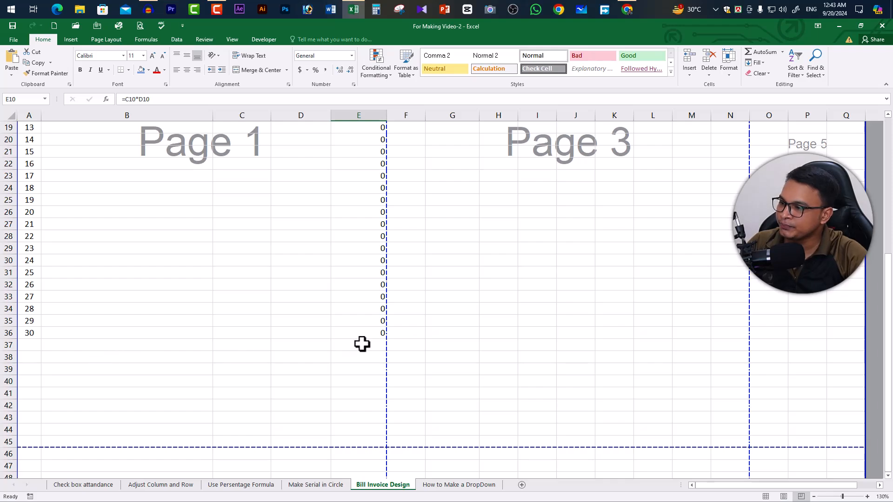
click(362, 344)
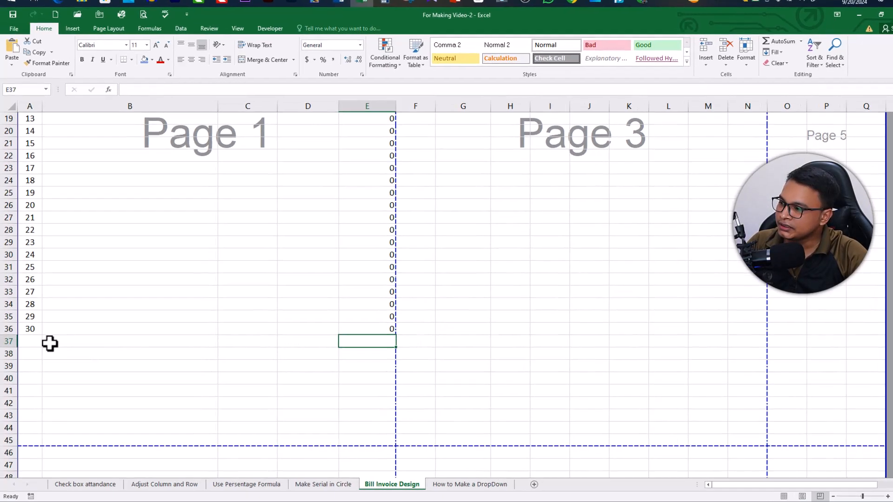
drag(37, 345, 289, 342)
key(alt+h)
key(m)
key(c)
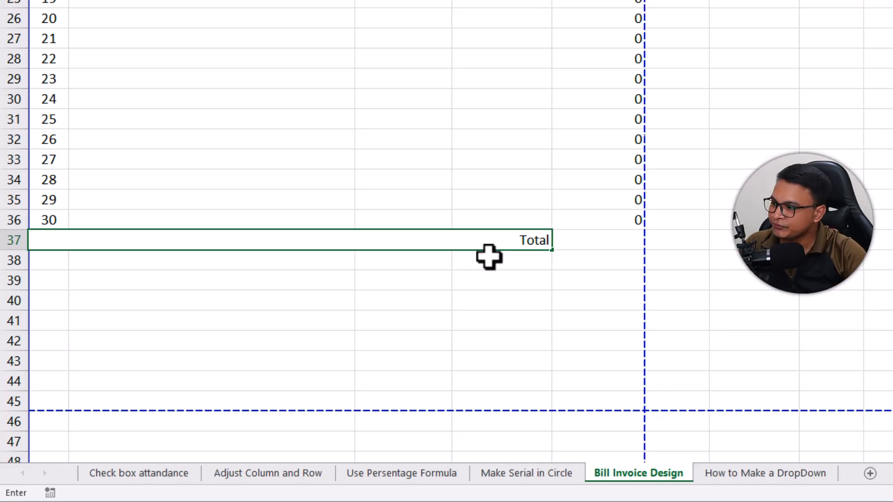
- Merge cells A38 to D38 and enter the right-aligned label Discout
click(60, 257)
drag(61, 261, 535, 267)
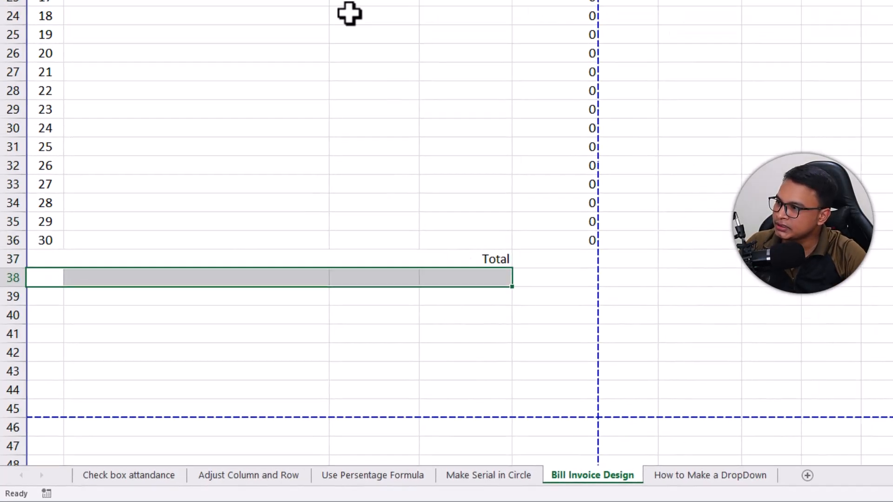
click(261, 70)
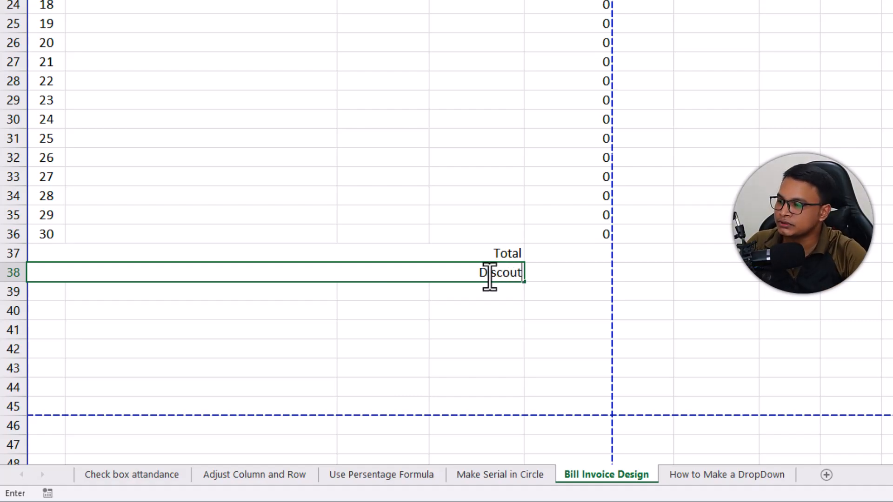
- Merge and center cells A39 to D39 and enter the label Paid Amount
click(63, 298)
shift+click(490, 294)
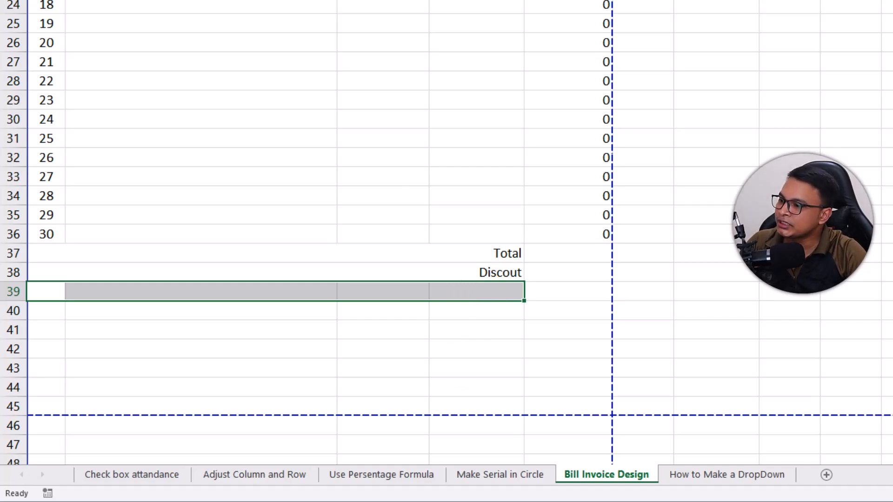
click(261, 70)
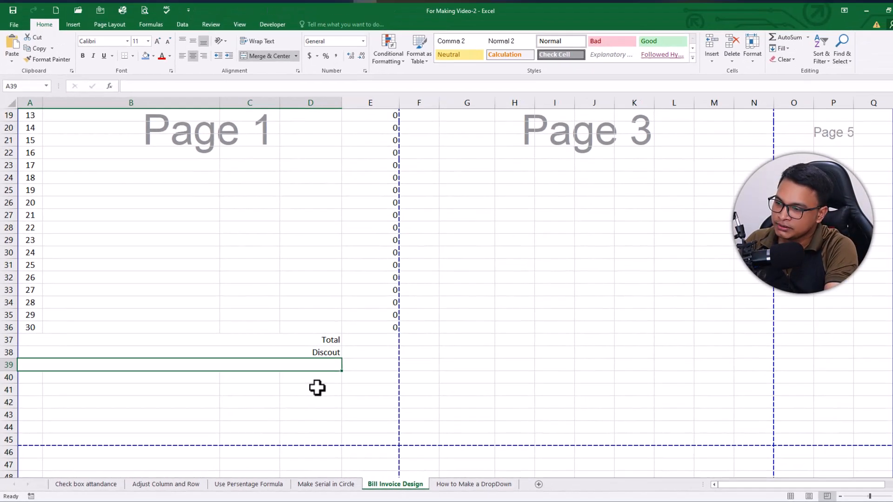
text(P)
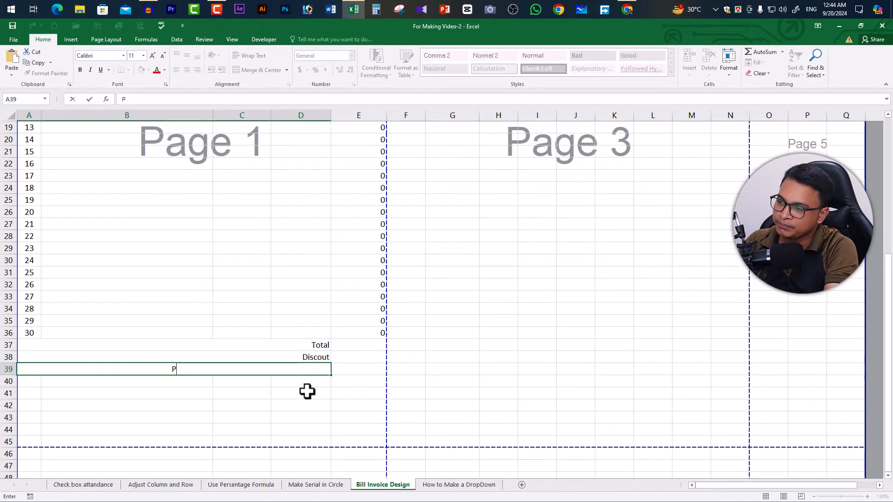
text(aid Amount)
key(ctrl+Return)
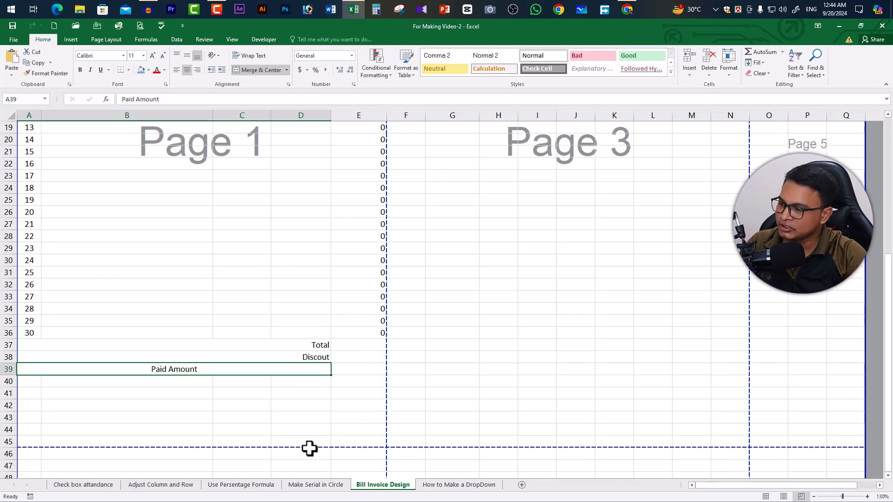
- Right-align the Paid Amount label, and merge cells A40 to D40 with the right-aligned label Payable Amount
click(197, 70)
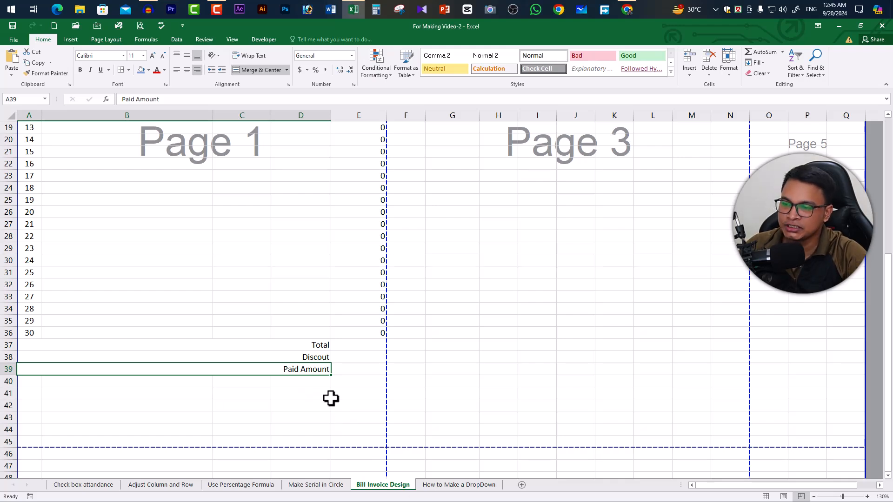
click(37, 382)
drag(37, 382, 311, 383)
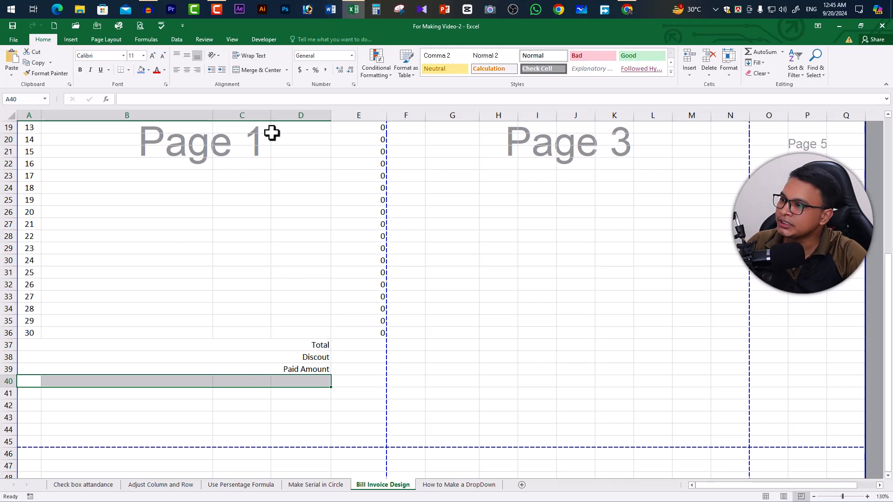
click(259, 70)
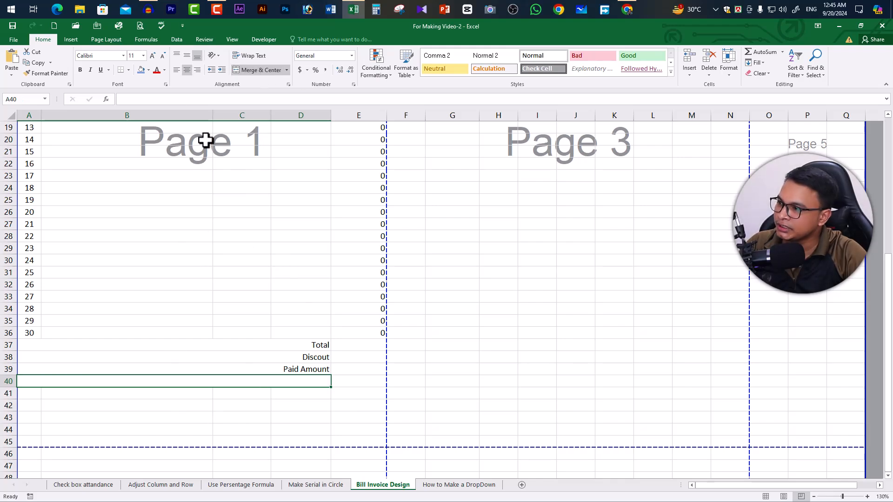
click(197, 70)
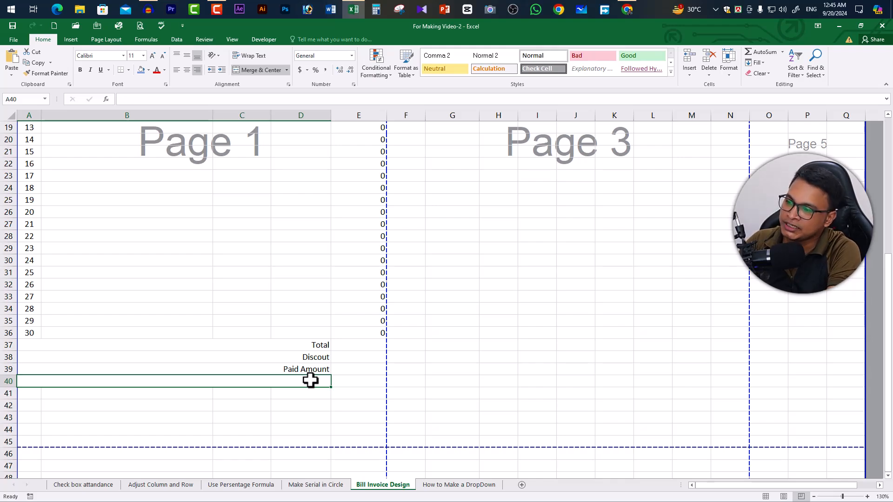
text(Payabl)
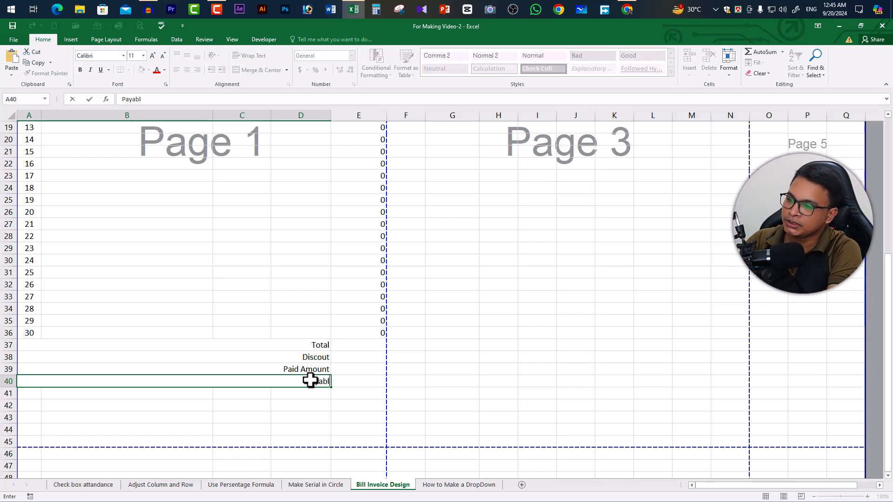
text(e Amount)
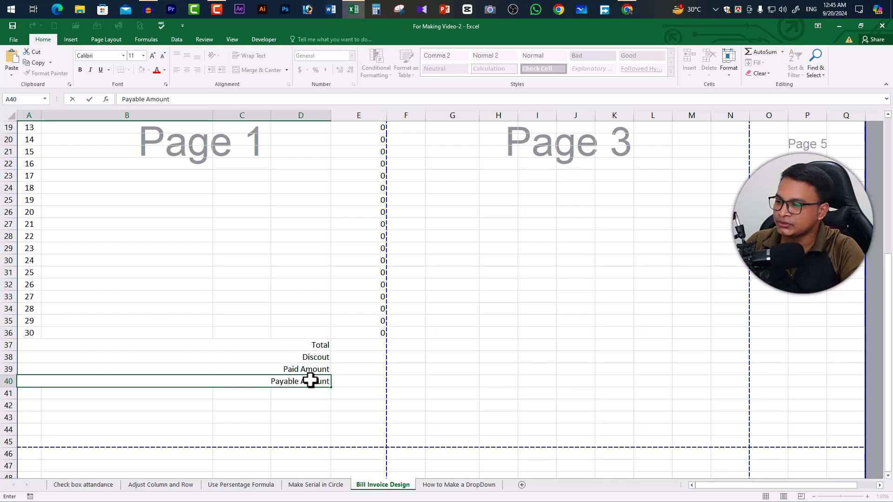
- Enter the formula =sum(E7:E36) in E37 to total the item amounts
click(359, 345)
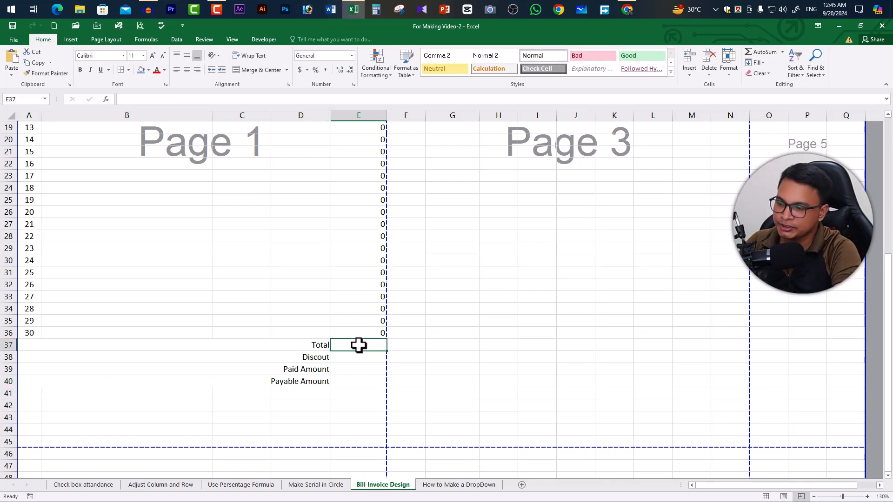
text(=s)
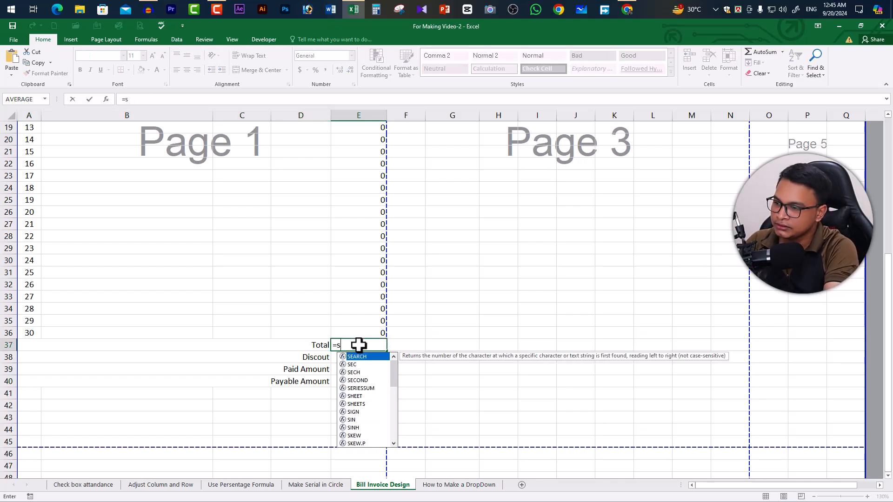
text(um()
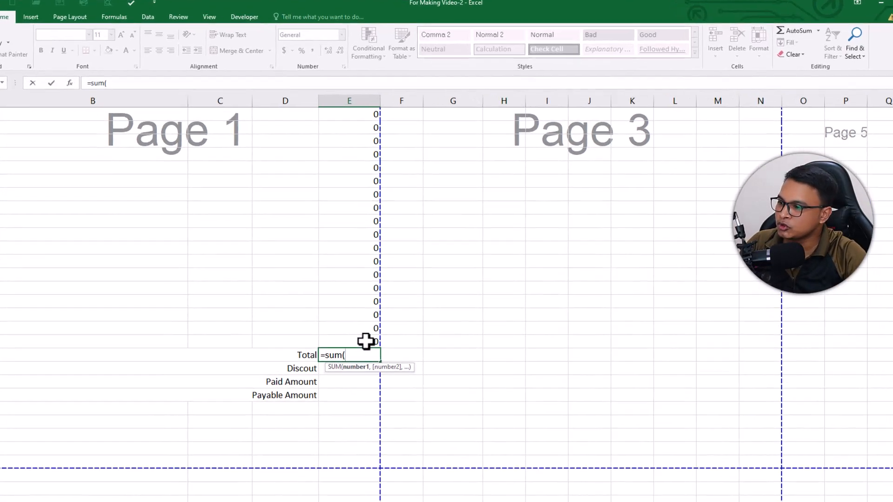
drag(368, 335, 369, 110)
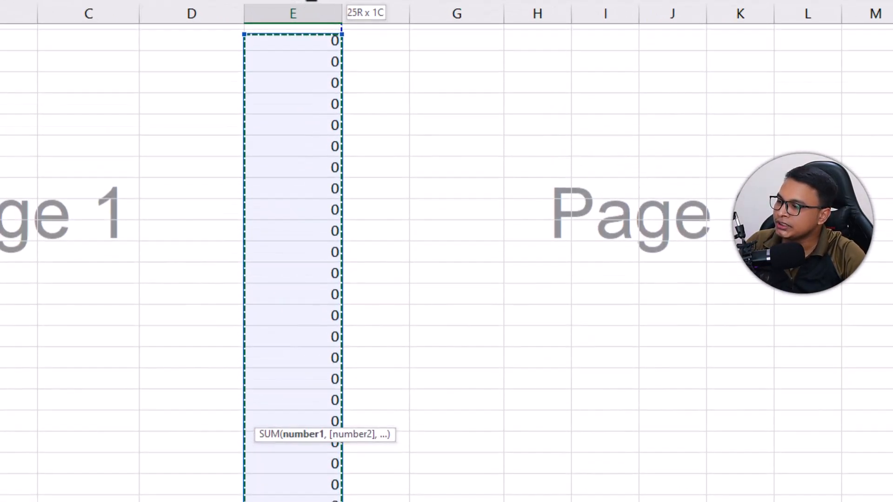
drag(312, 1, 315, 174)
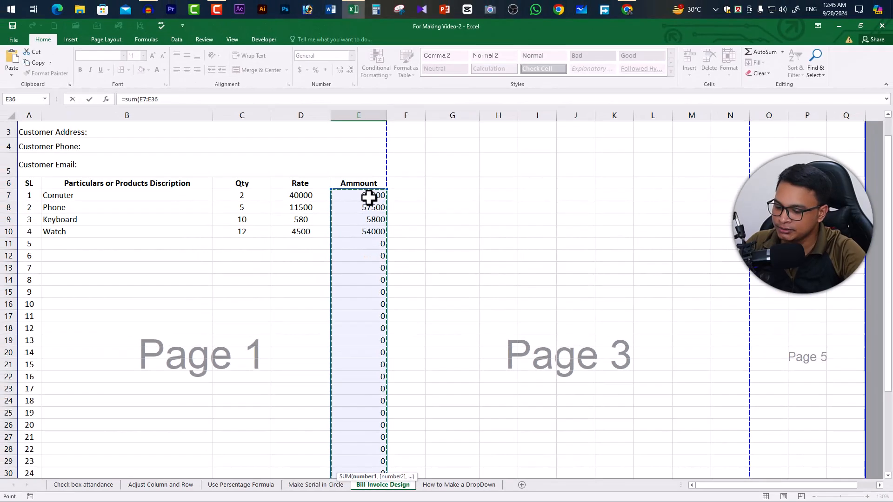
text())
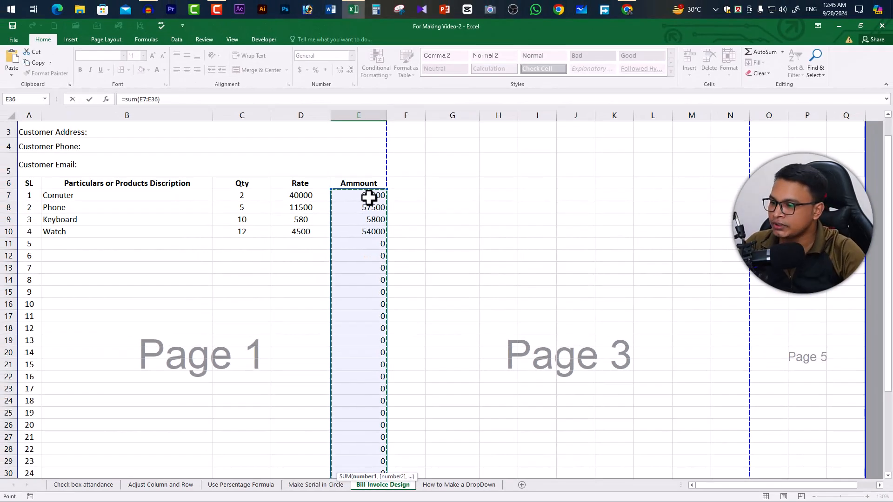
key(Return)
- Calculate the discount in E38 as 10% of the total with the formula =E37*10%
scroll(444, 295, down, 4)
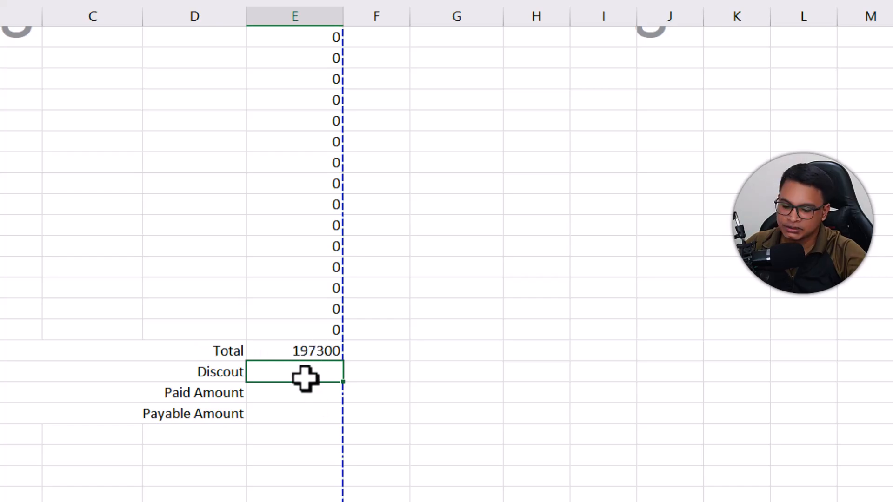
click(312, 351)
text(*)
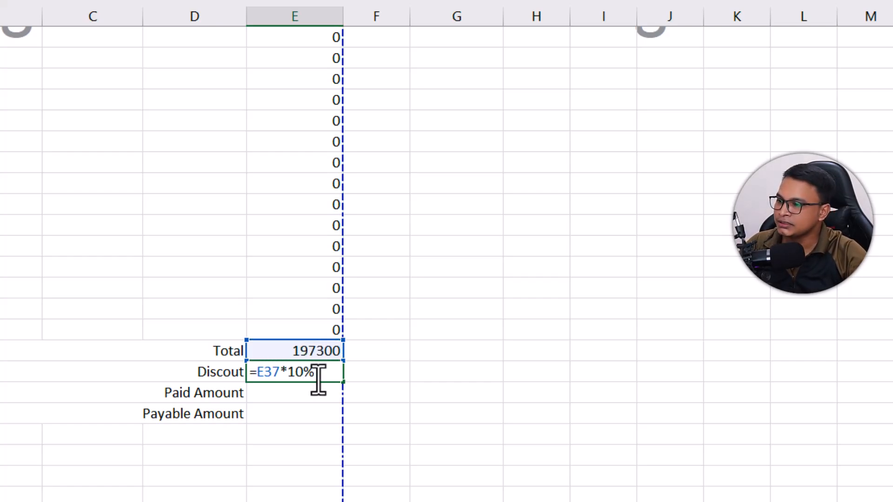
key(Return)
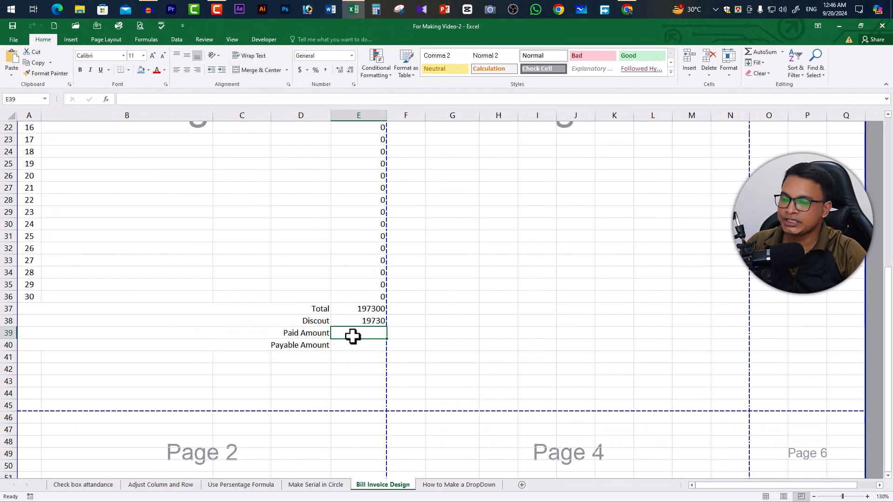
- Enter 0 as the paid amount in E39
key(BackSpace)
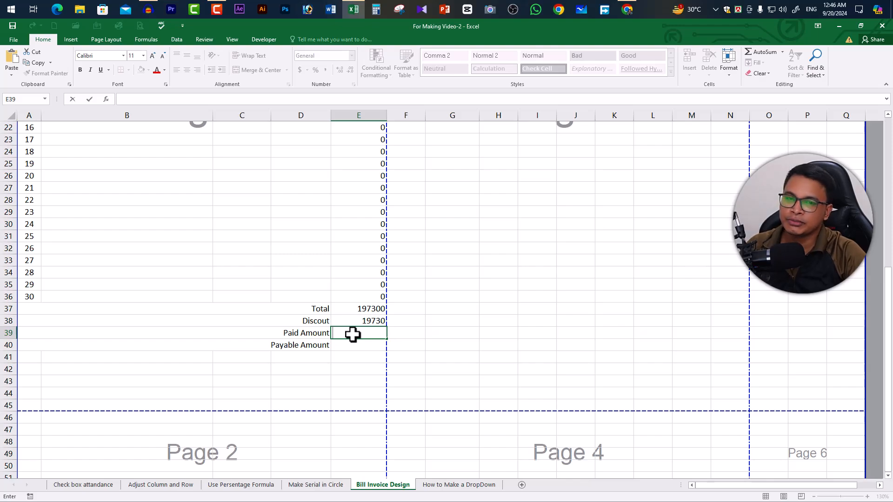
text(0)
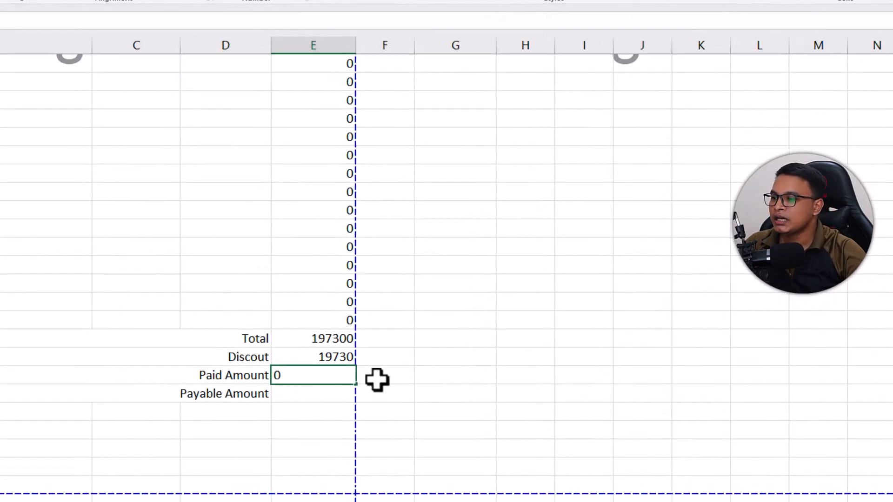
key(Return)
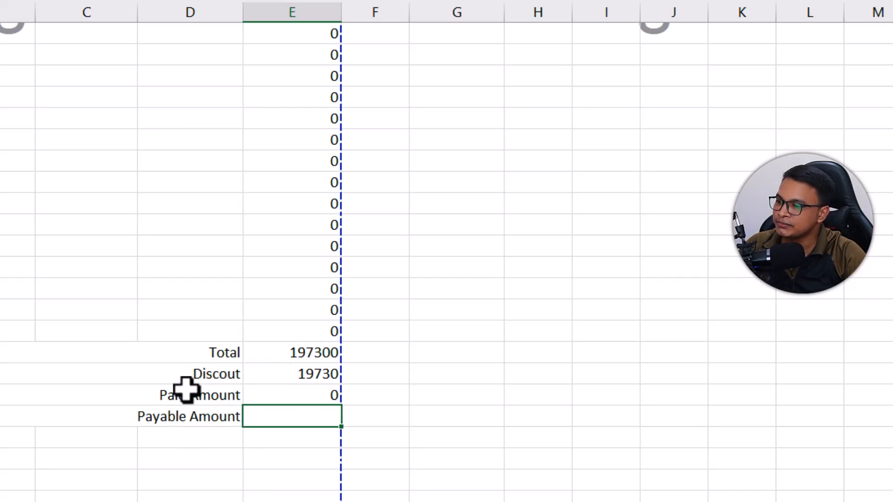
- Extend the discount label in row 38 to read Discout (10%)
double_click(235, 374)
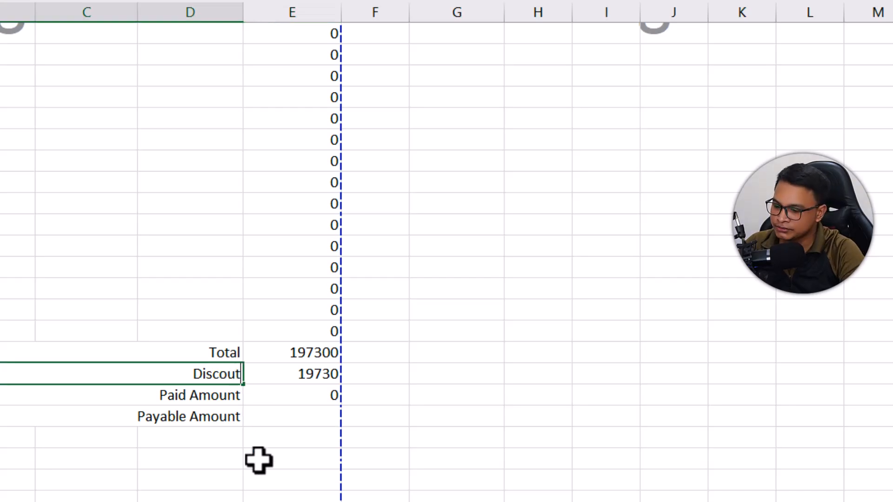
text((10)
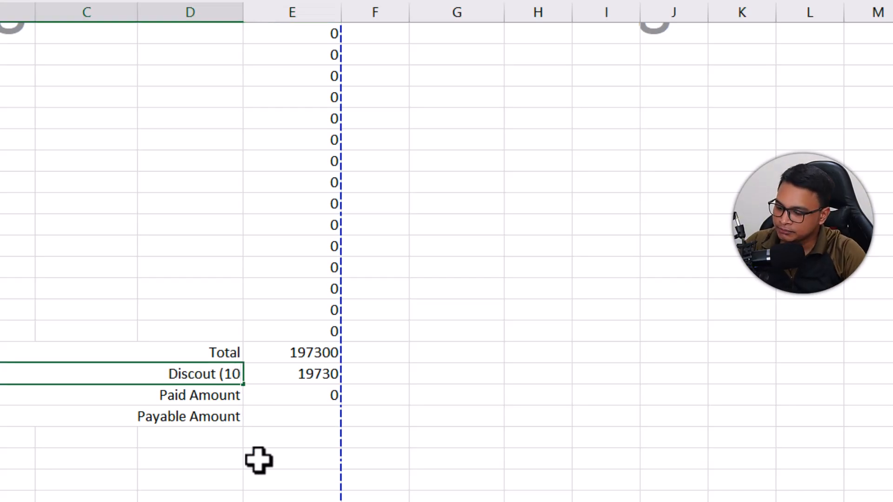
text(%))
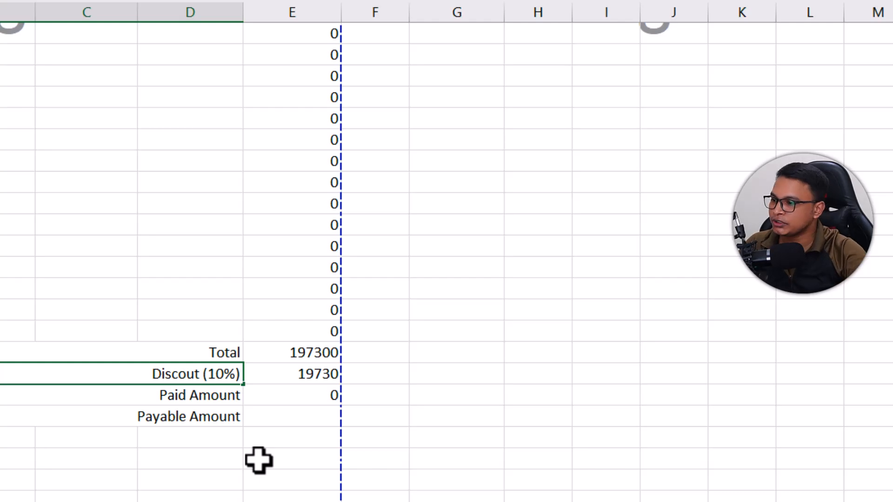
click(372, 454)
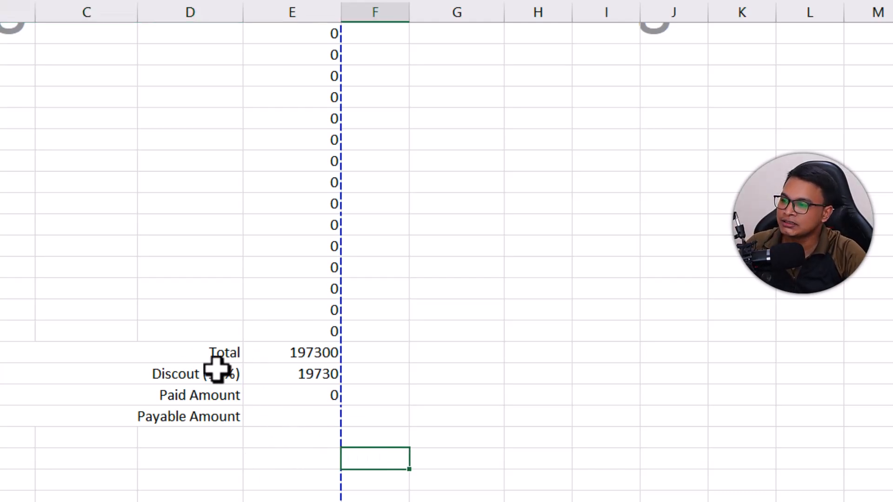
- Calculate the payable amount in E40 by subtracting the discount from the total with =E37-E38
click(299, 417)
text(=)
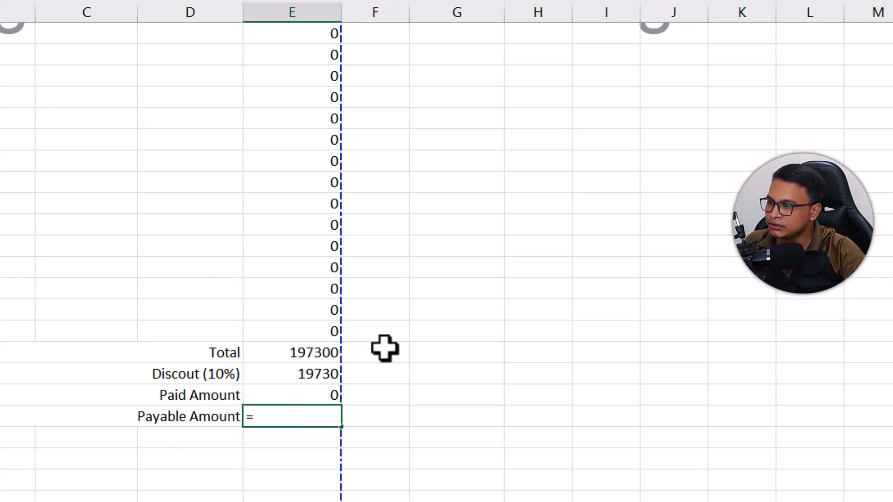
click(290, 351)
text(-)
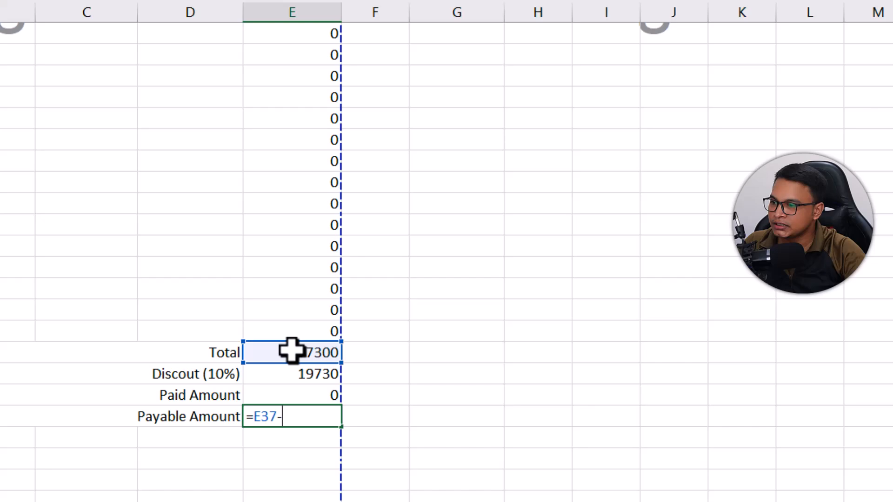
click(297, 377)
key(Return)
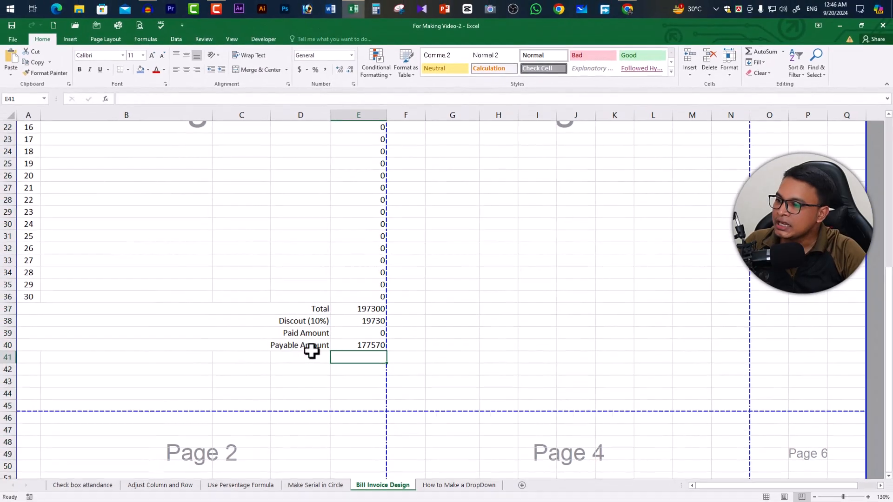
- Enter Signature of Customer in B43 and Signature of Shopkeeper in the merged and centered cells D43 to E43
click(302, 393)
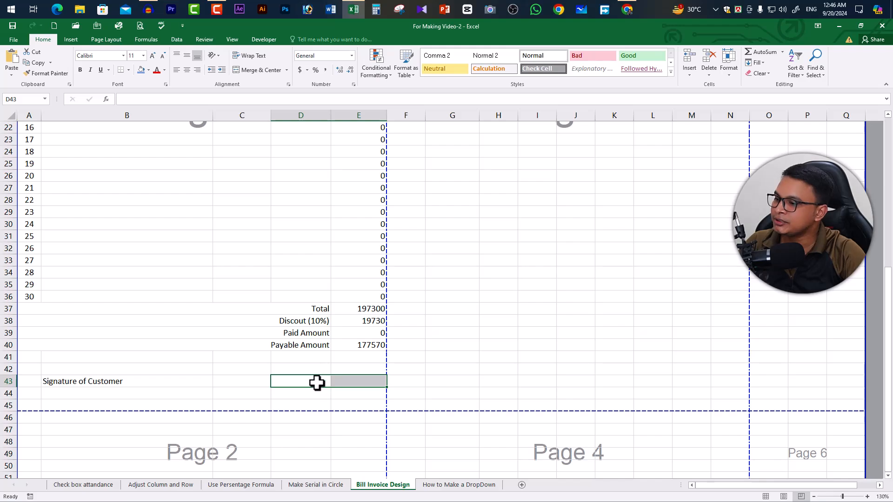
click(261, 70)
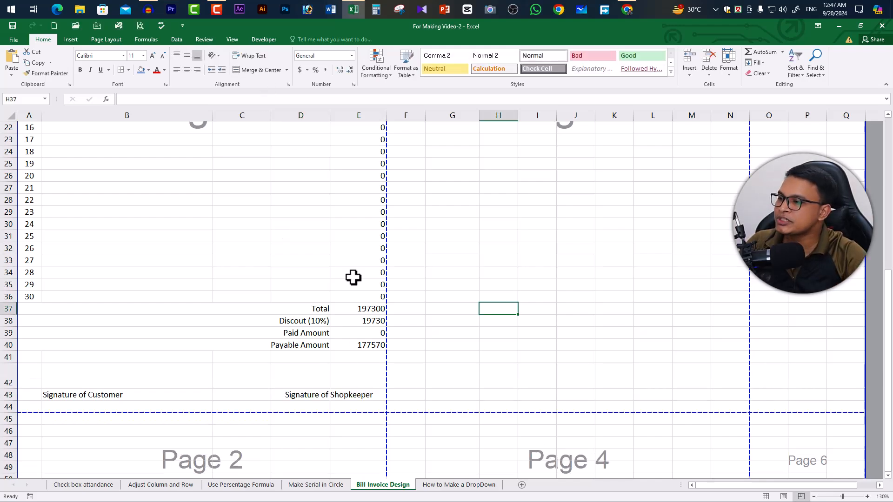
- Center the values of the Ammount column from E7 down to the Payable Amount in E40
scroll(352, 277, up, 7)
scroll(352, 277, up, 1)
click(371, 264)
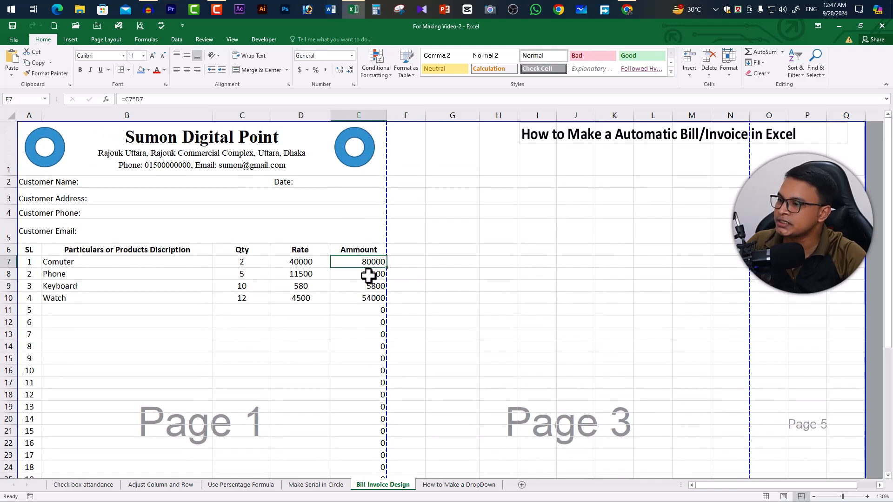
scroll(362, 326, down, 4)
scroll(366, 433, down, 1)
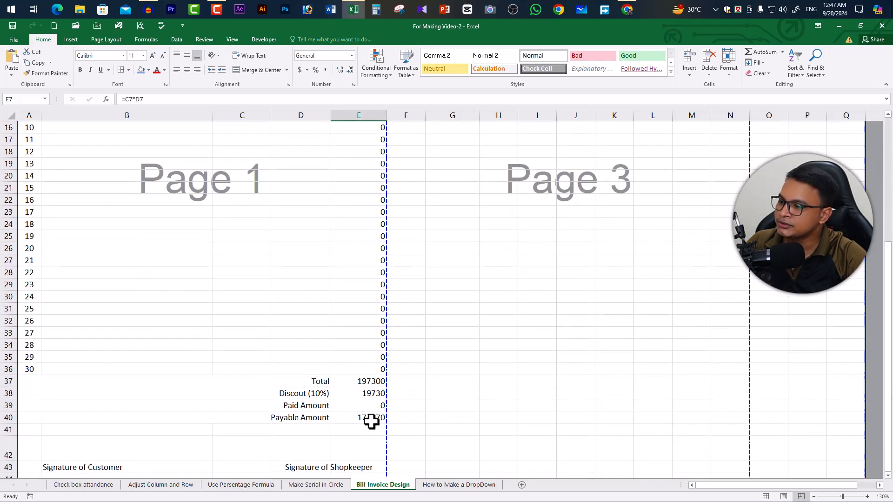
shift+click(368, 419)
click(188, 68)
scroll(188, 232, up, 5)
click(358, 323)
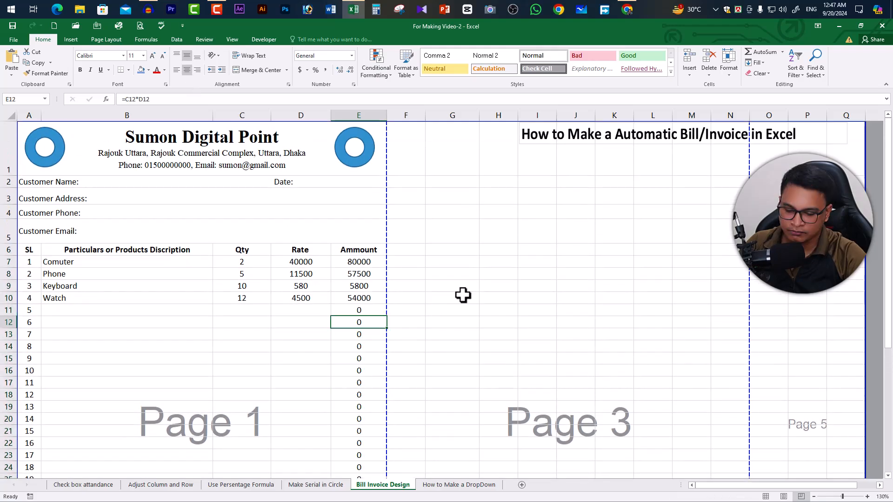
- Apply All Borders to the item table and summary rows, A6 to E40
drag(27, 250, 363, 393)
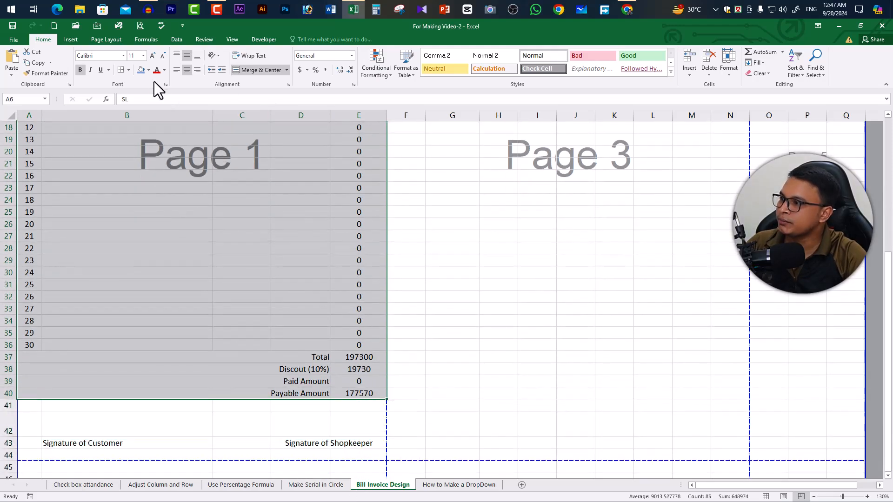
click(130, 70)
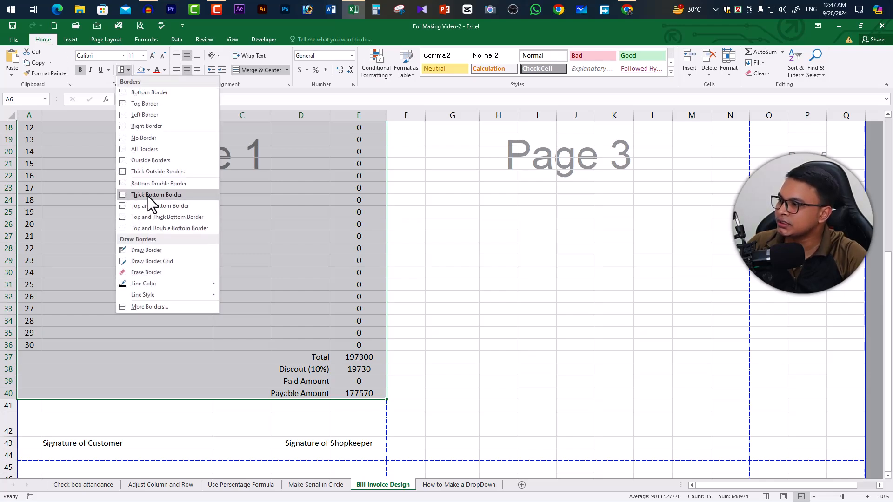
click(122, 150)
scroll(330, 329, up, 6)
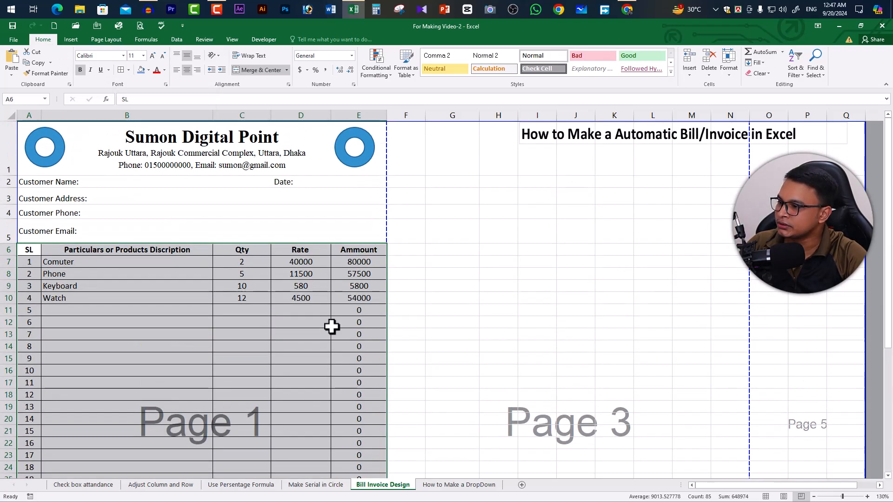
click(196, 310)
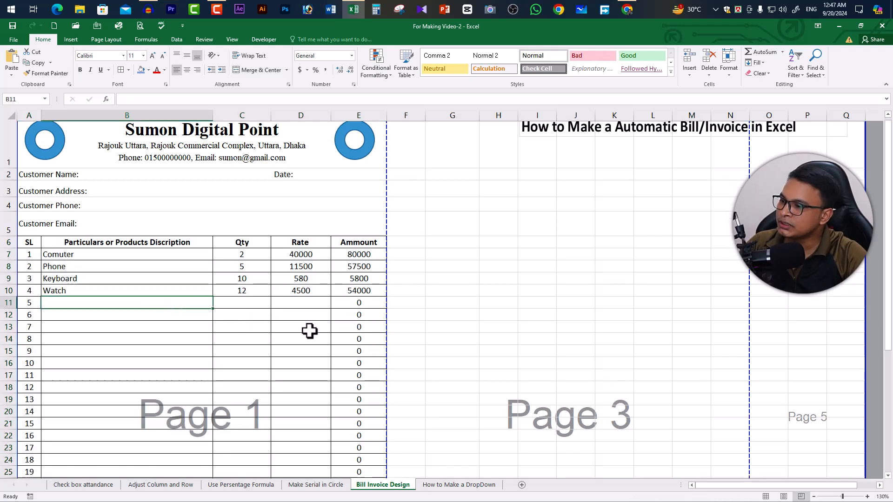
scroll(309, 331, down, 8)
scroll(354, 324, up, 8)
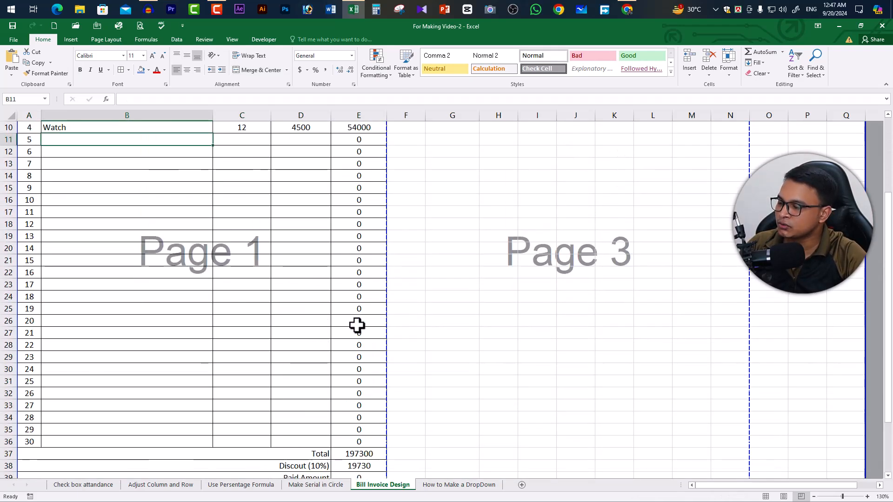
- Check the bill in print preview and add the line Invoice above Sumon Digital Point in the A1 header
key(ctrl+p)
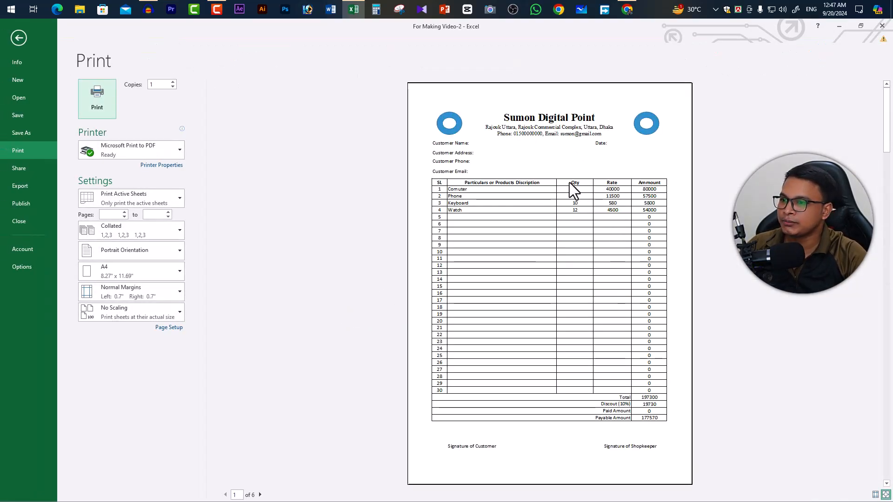
click(17, 37)
click(125, 138)
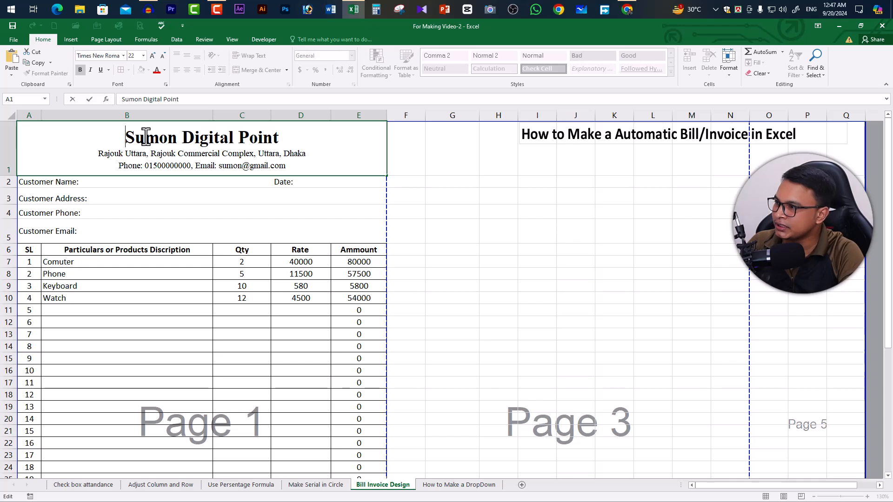
key(alt+Return)
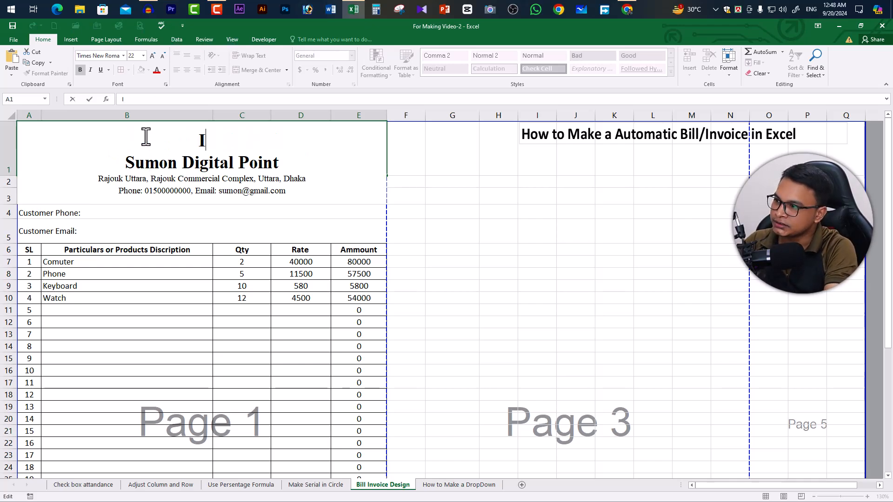
text(Invoice)
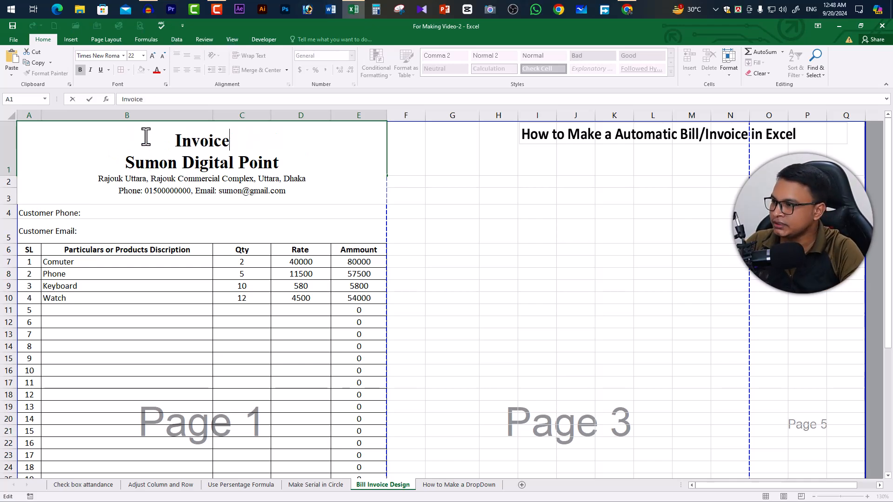
- Format the word Invoice in the A1 header at font size 36 in the standard purple colour
double_click(178, 142)
click(152, 55)
click(153, 55)
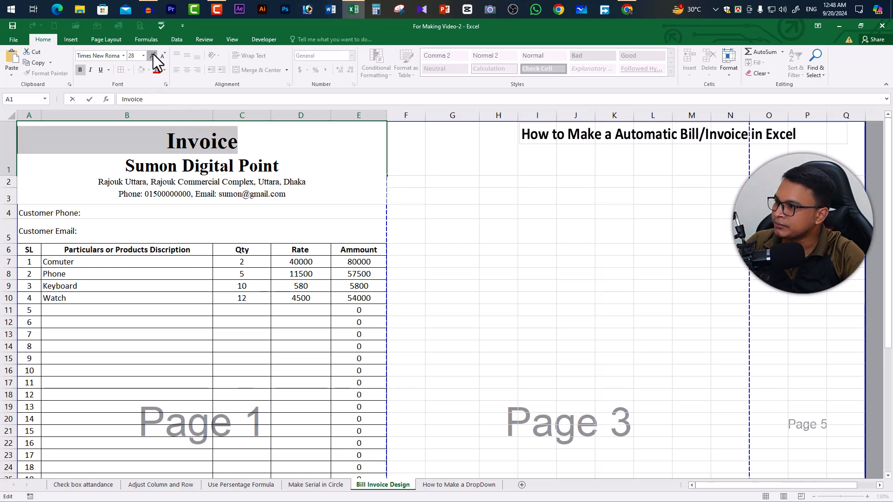
click(153, 55)
click(152, 55)
click(164, 69)
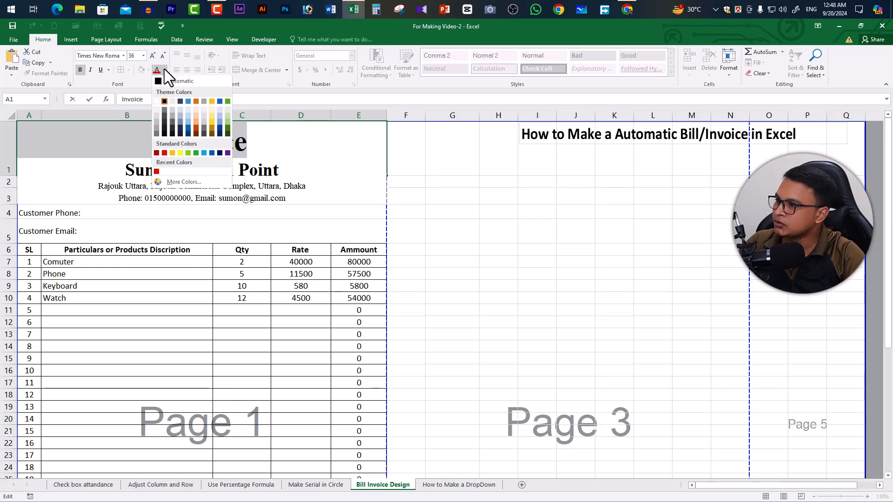
click(227, 153)
drag(444, 195, 480, 202)
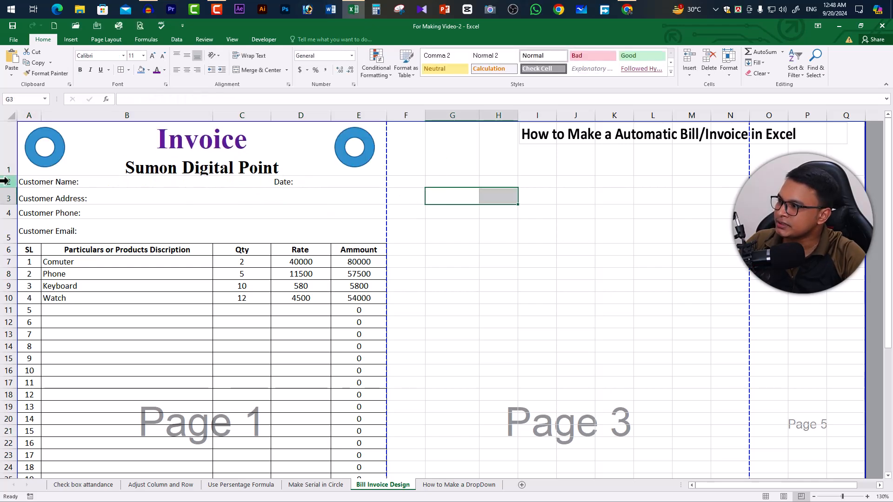
- Increase the height of row 1 to fit all four header lines and preview the invoice for printing
drag(9, 176, 5, 203)
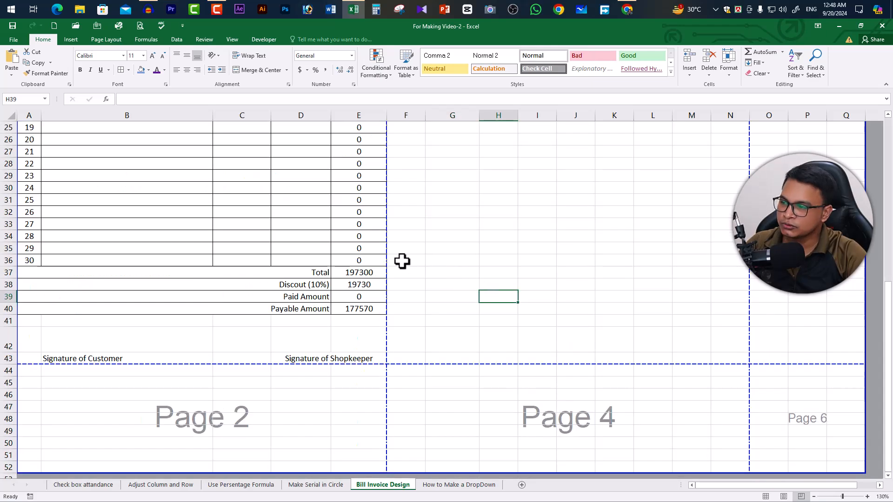
scroll(272, 247, up, 10)
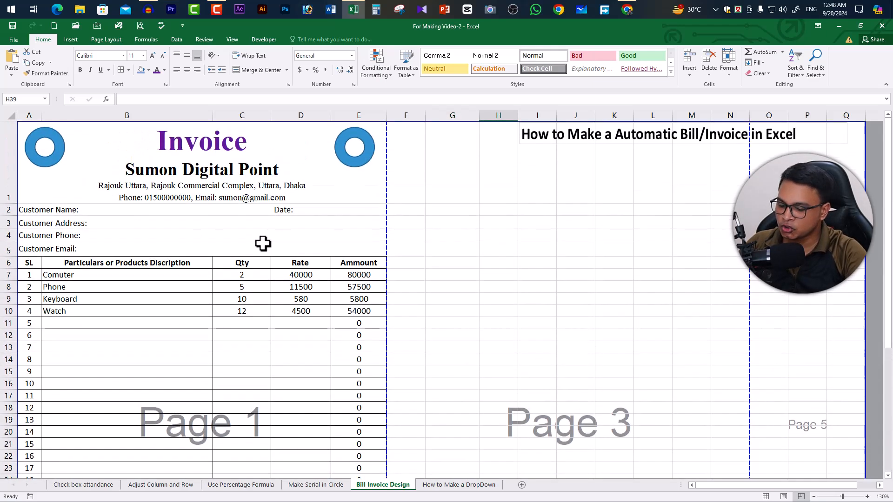
key(ctrl+p)
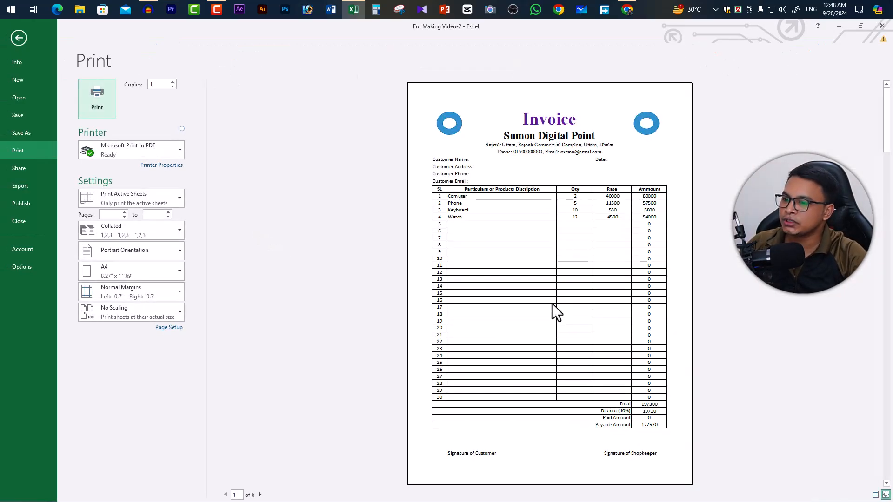